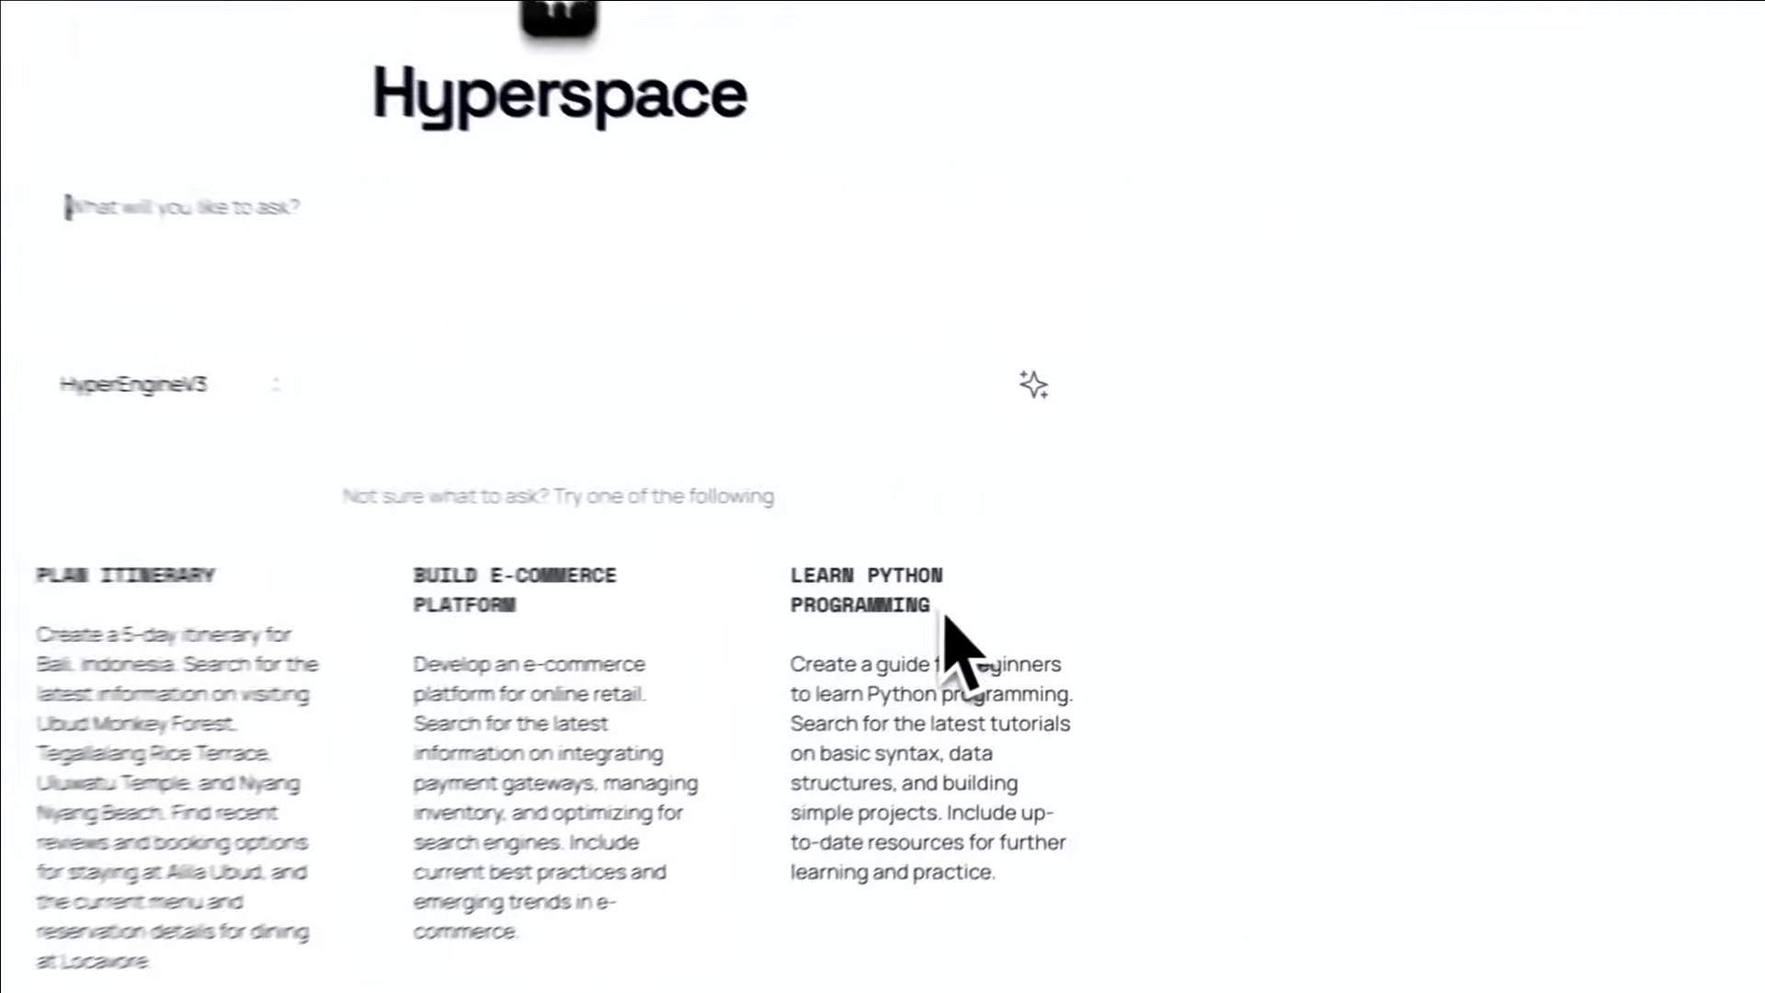
Step: Submit the Learn Python Programming suggestion to generate a 'Python for Beginners' plan
click(1094, 581)
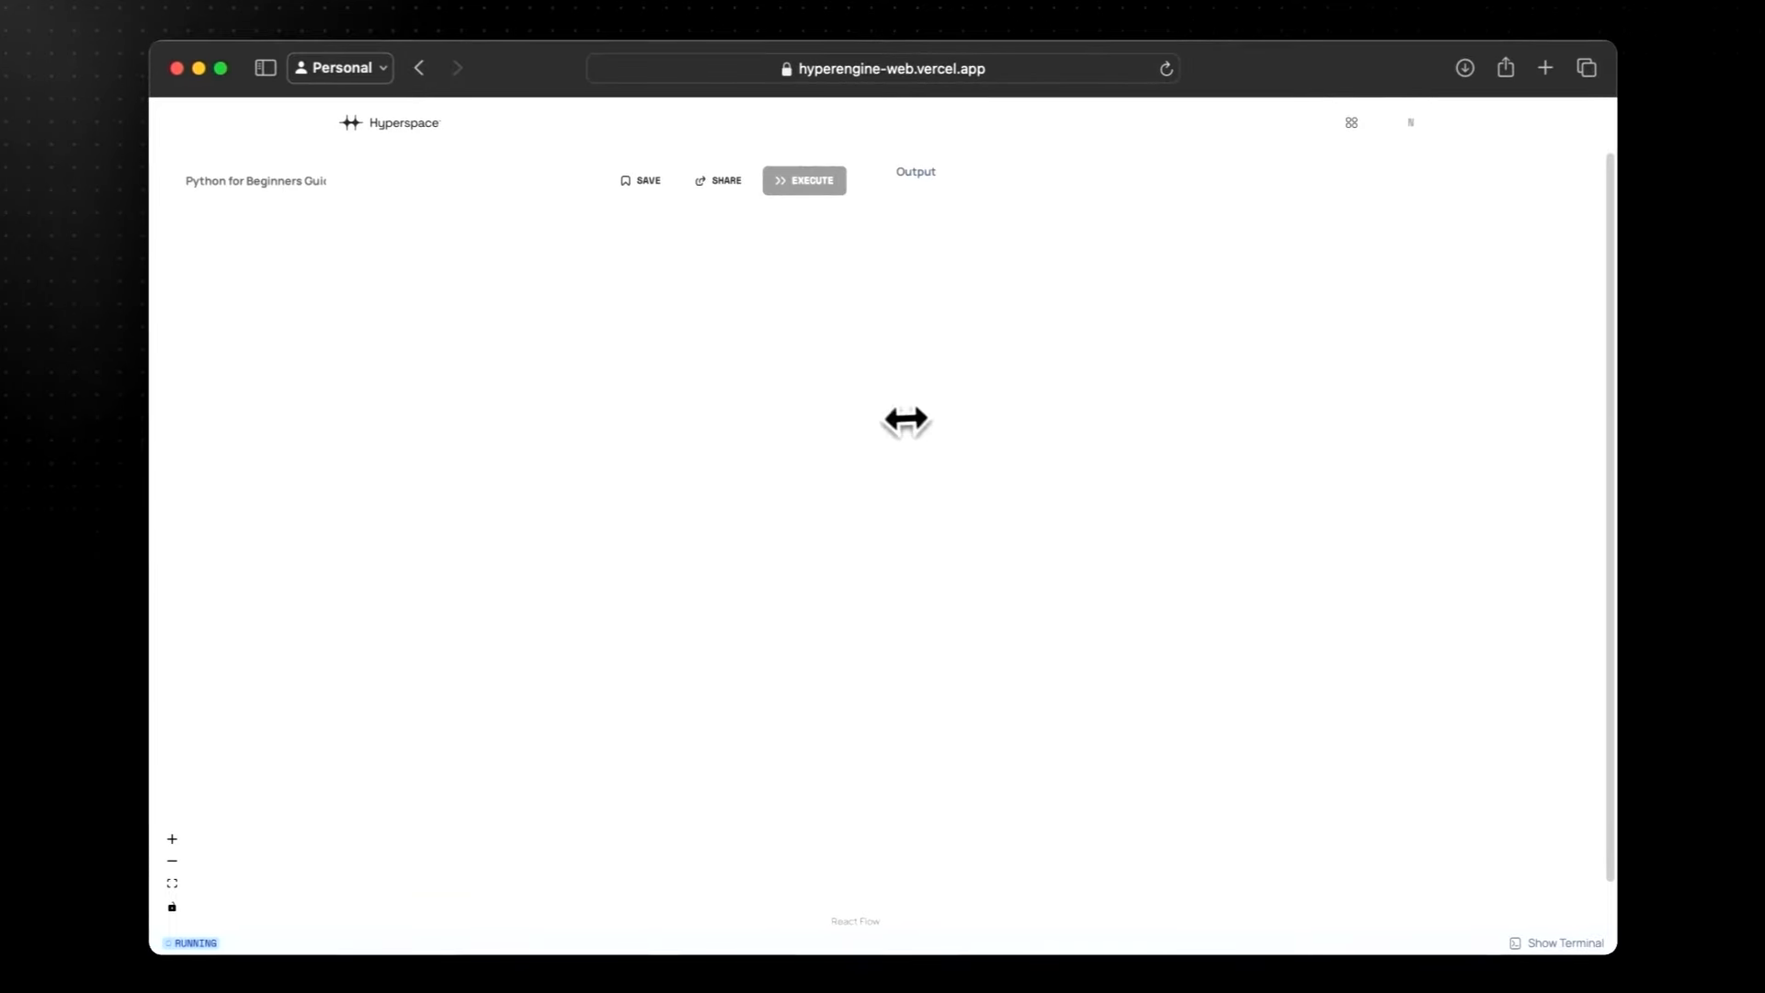
Step: Widen the node graph area and reposition the Identify Python Basics node slightly higher
drag(886, 414, 1252, 445)
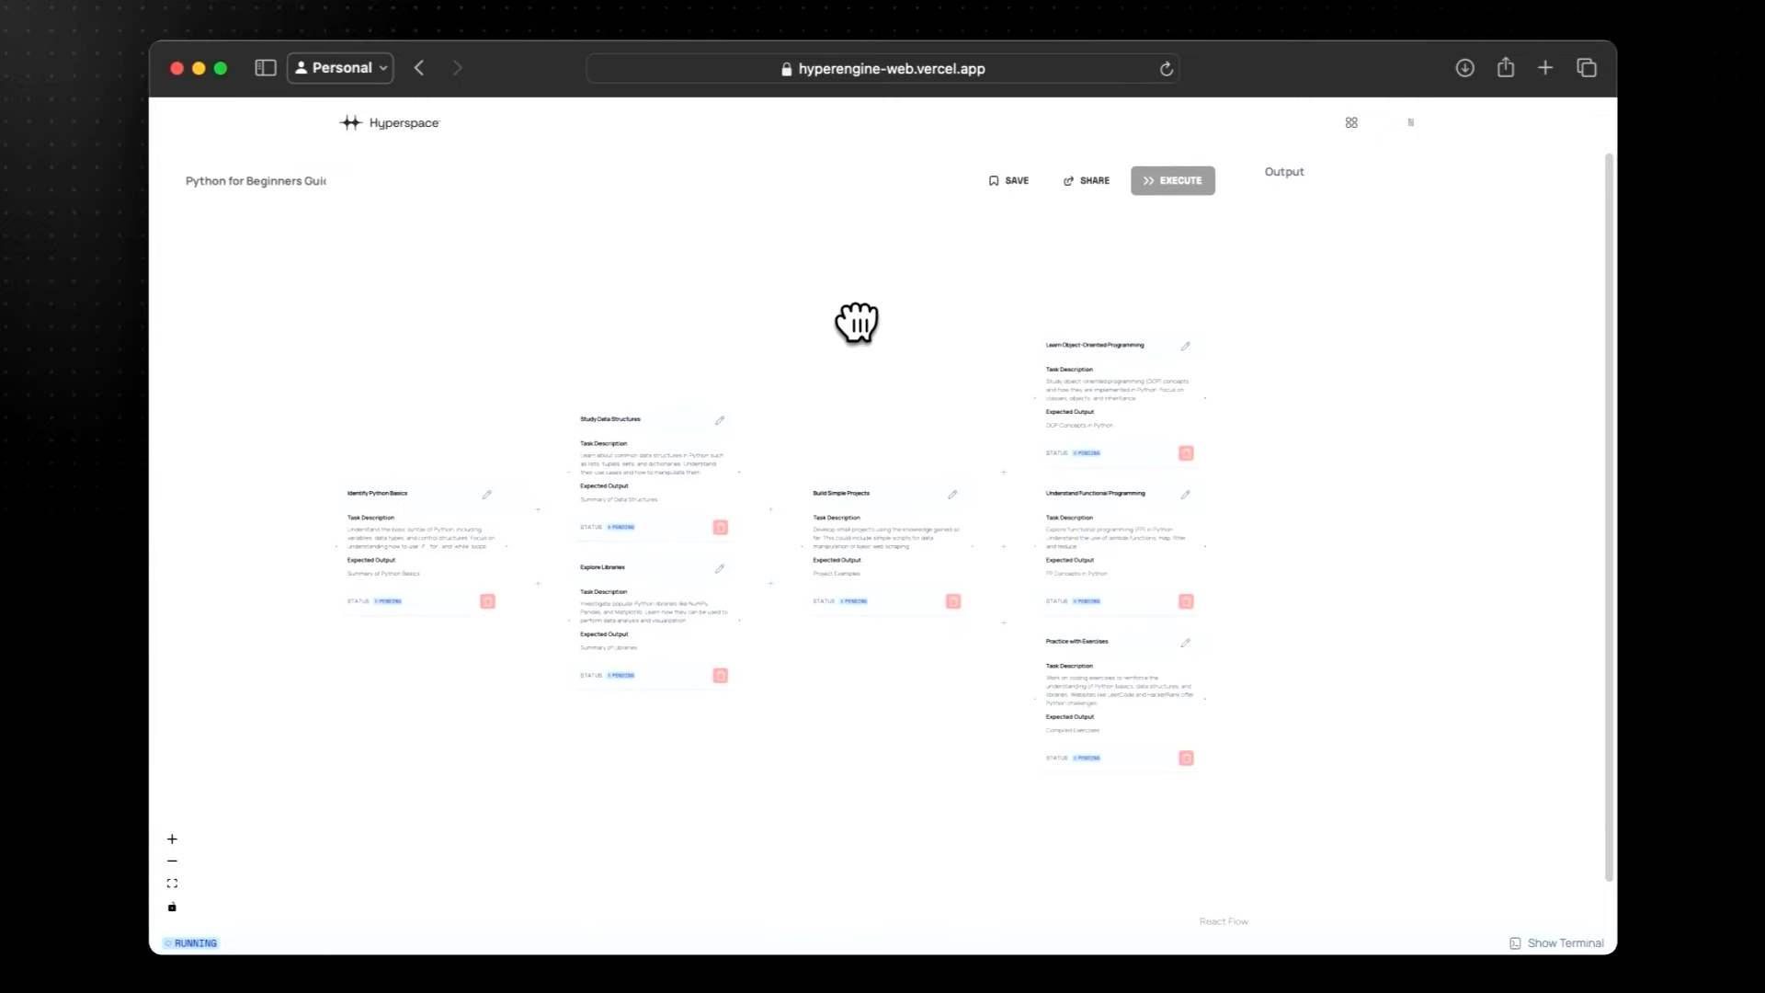
mouse_move(852, 323)
mouse_down()
mouse_move(670, 316)
mouse_move(744, 297)
mouse_up()
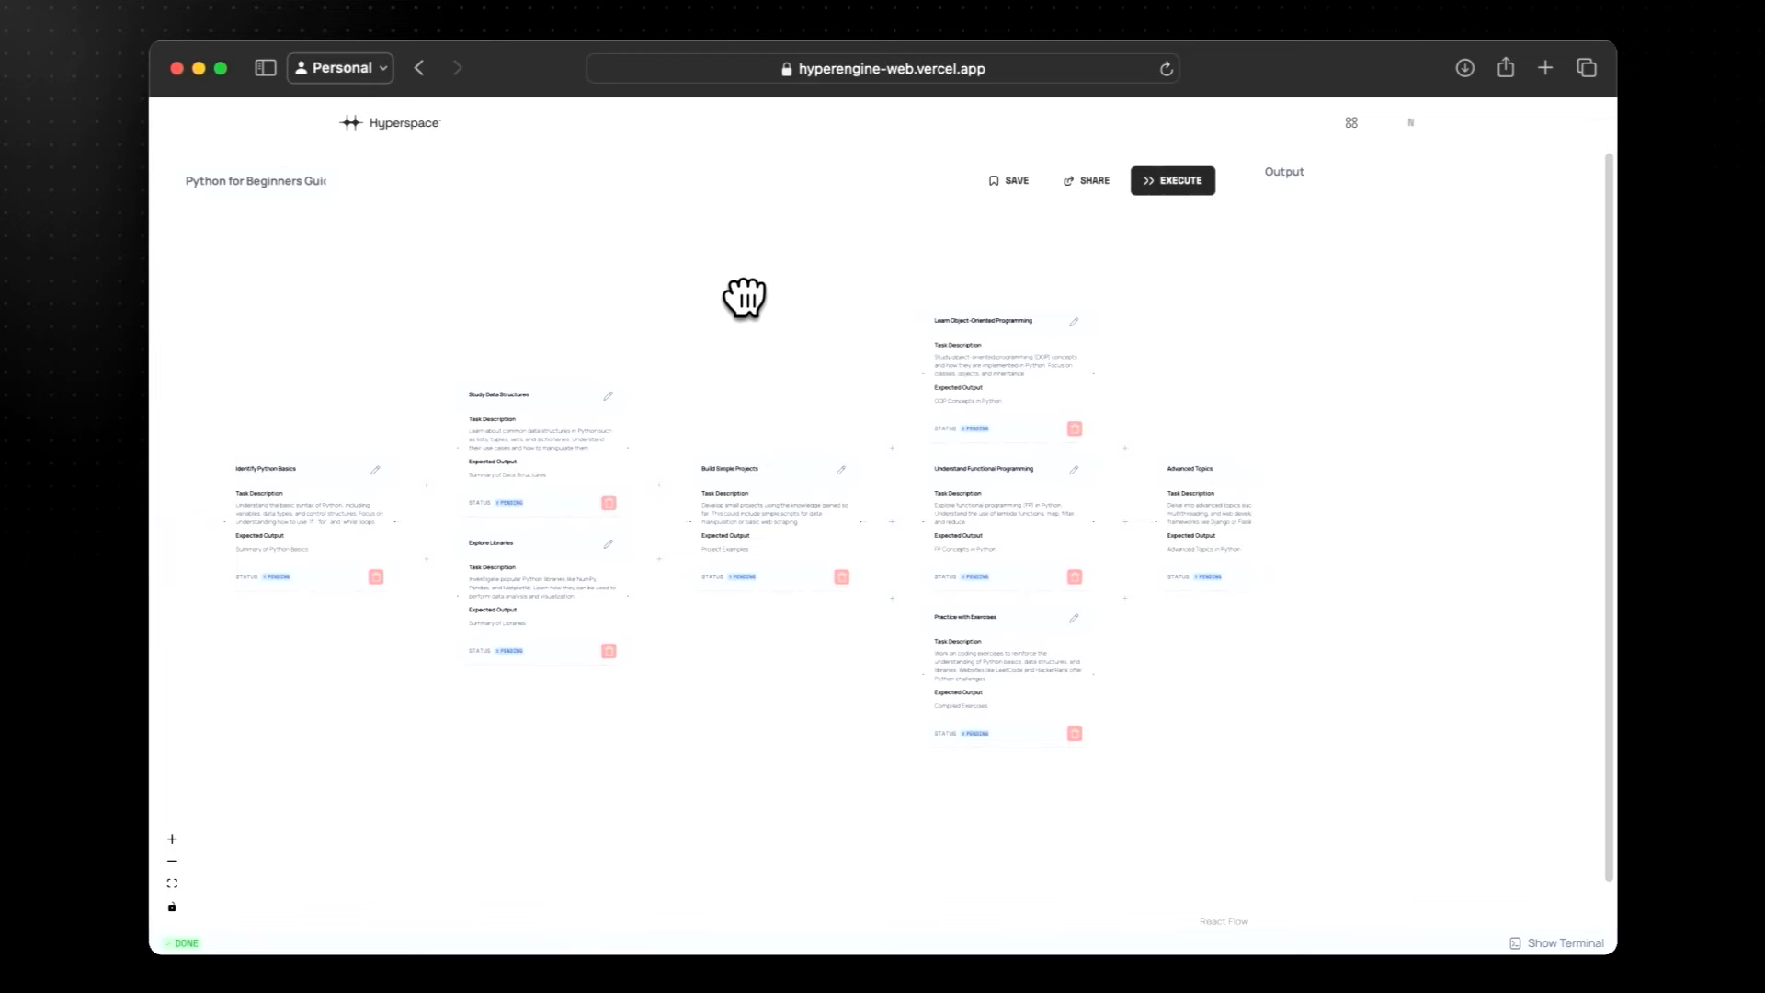
drag(309, 483, 298, 413)
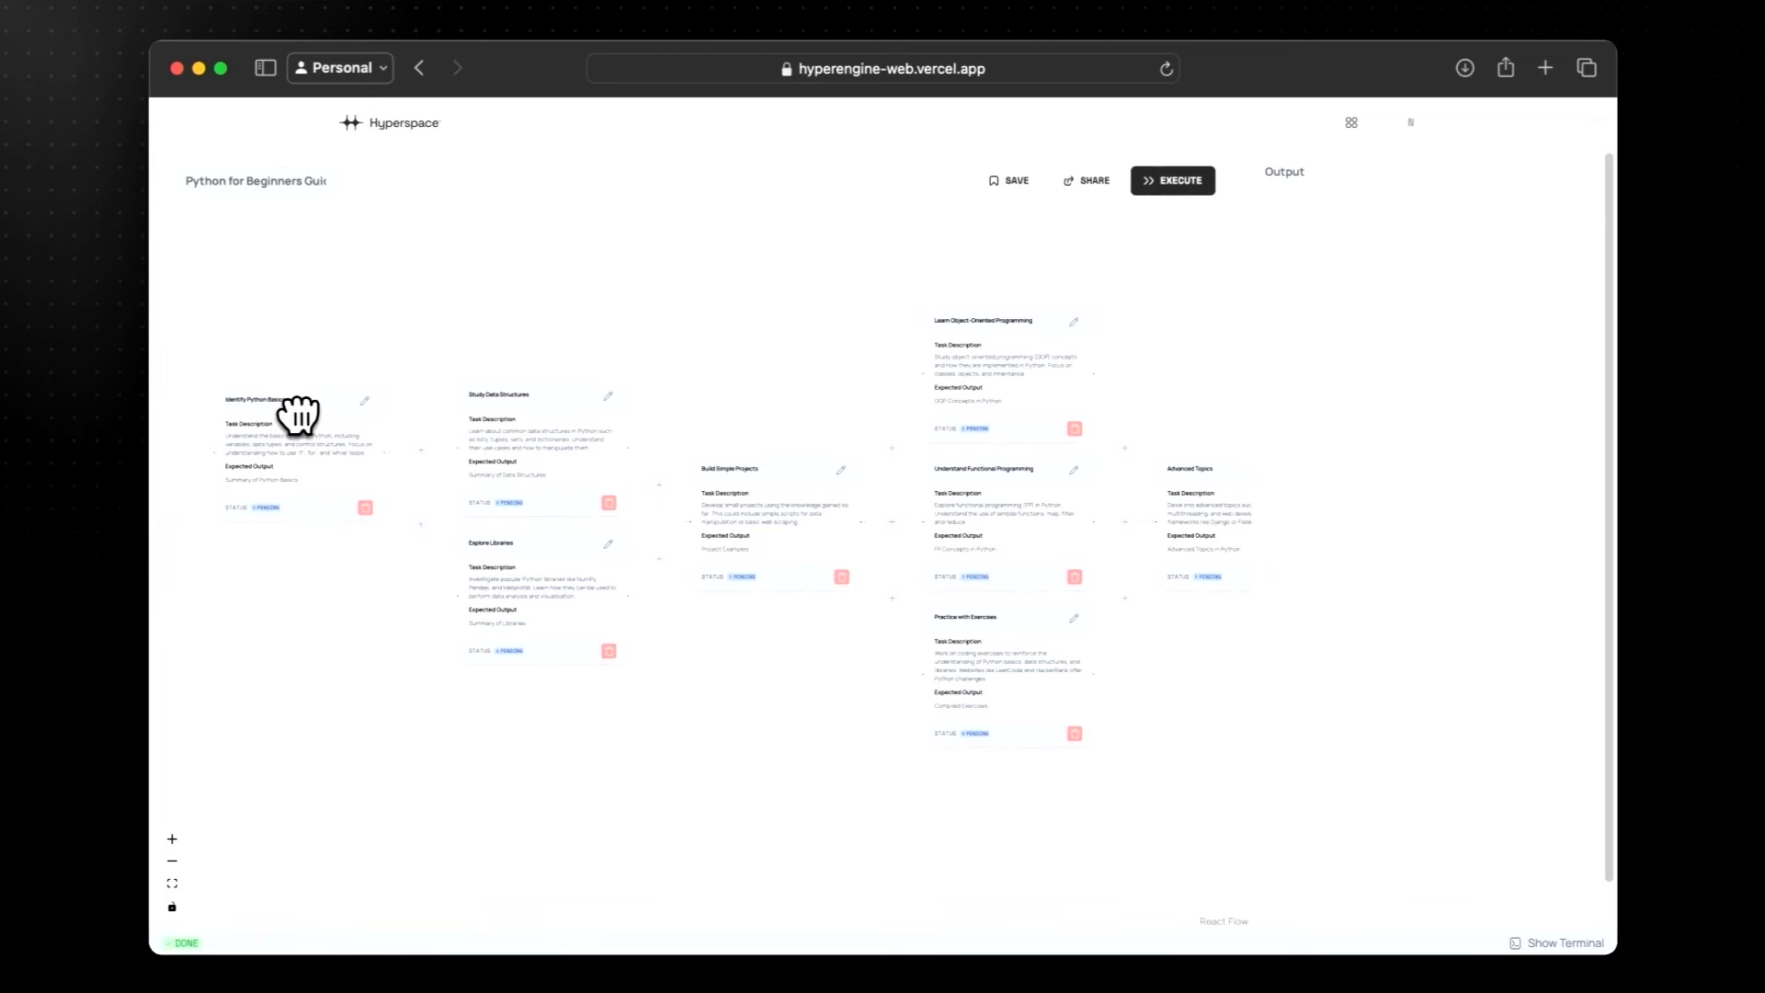
click(365, 401)
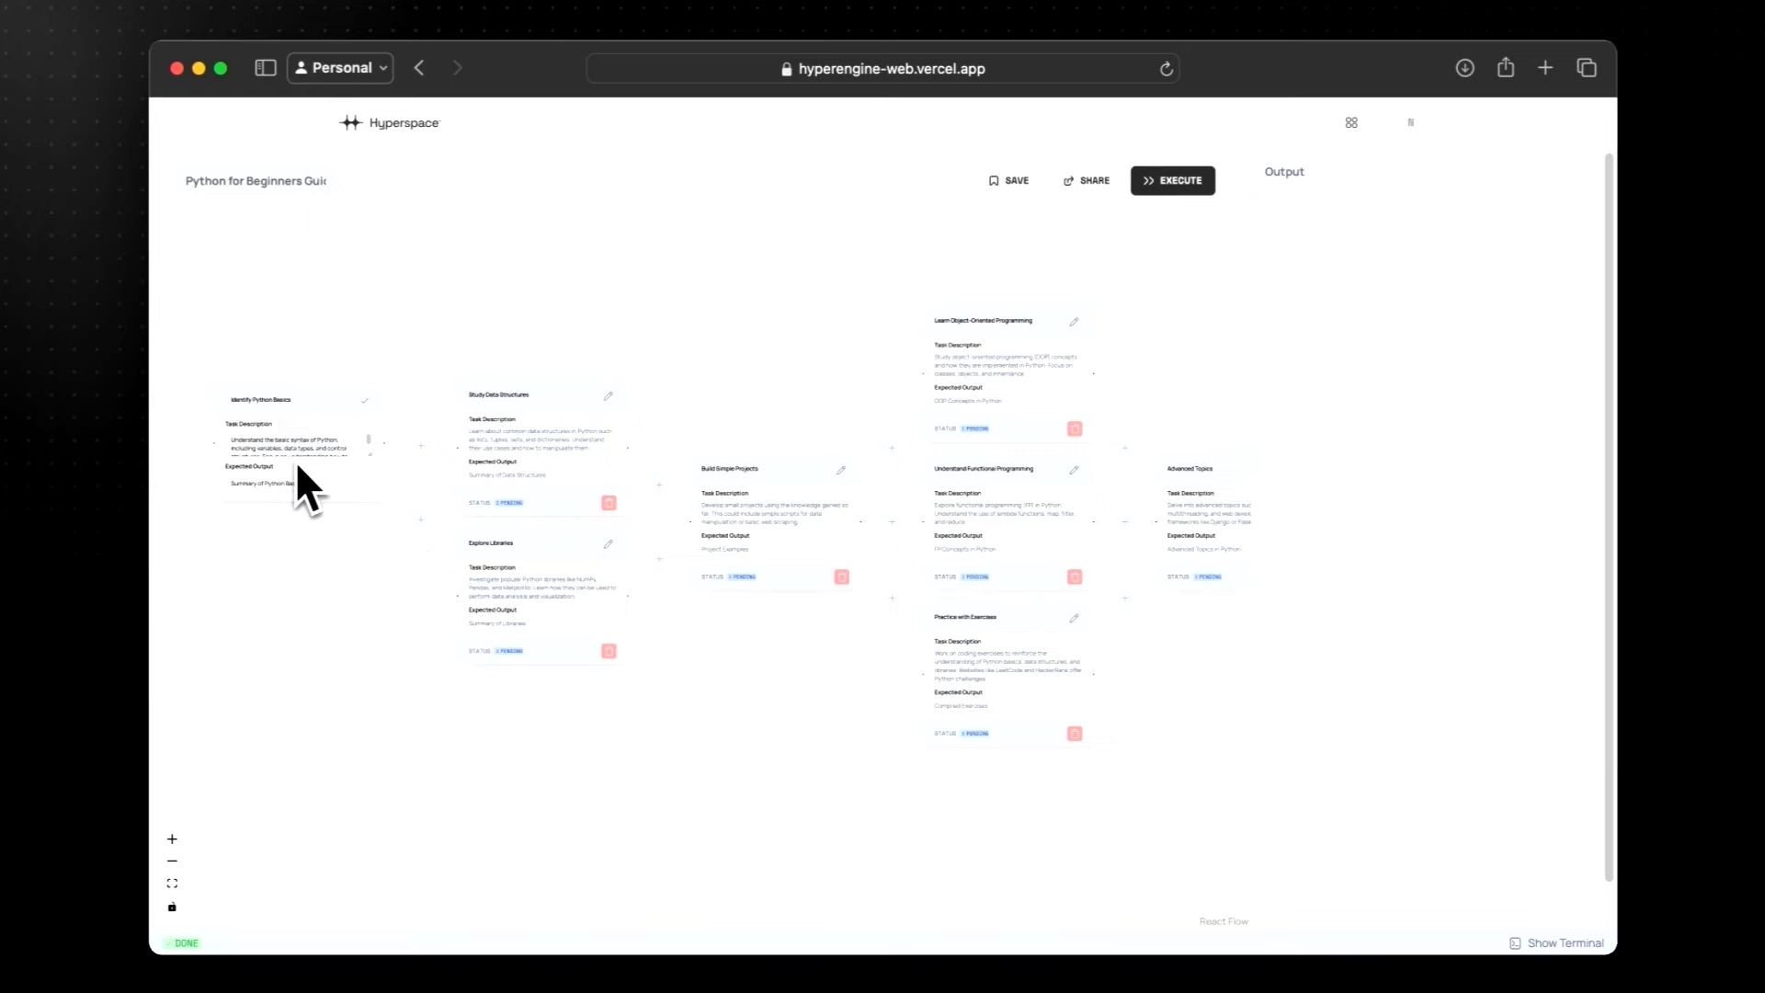
click(365, 402)
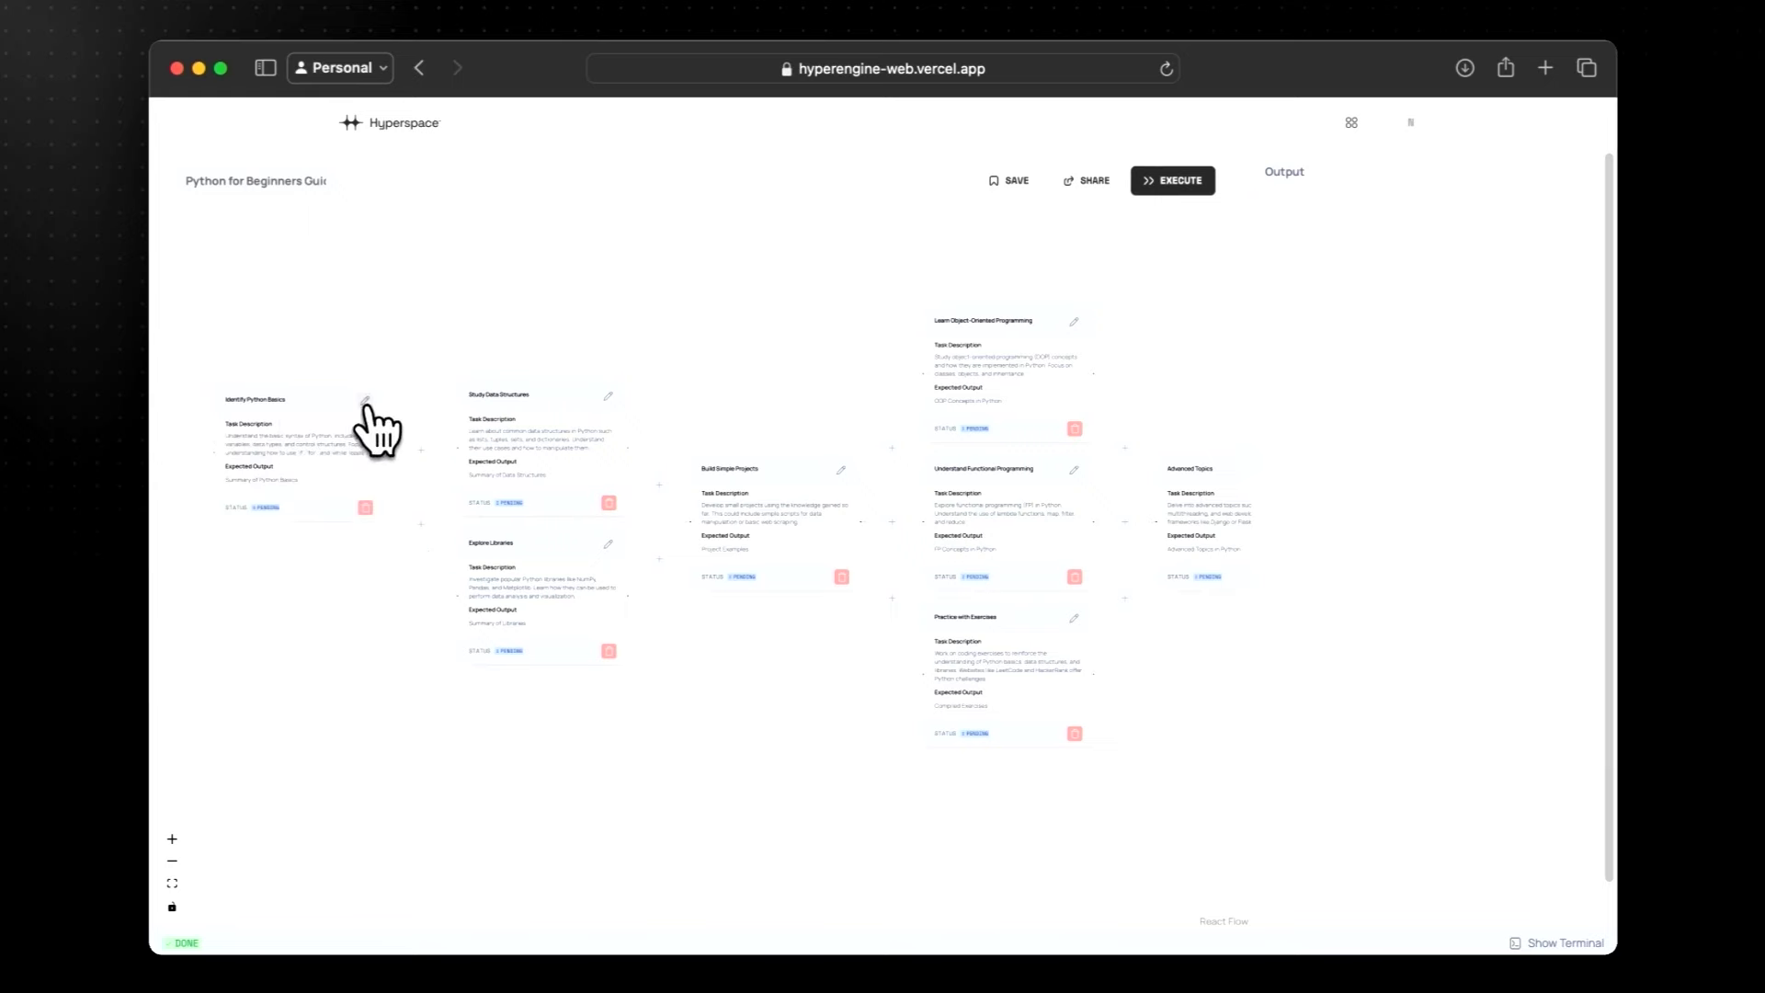
Step: Add a blank task node, move it above the graph, then discard it
click(426, 454)
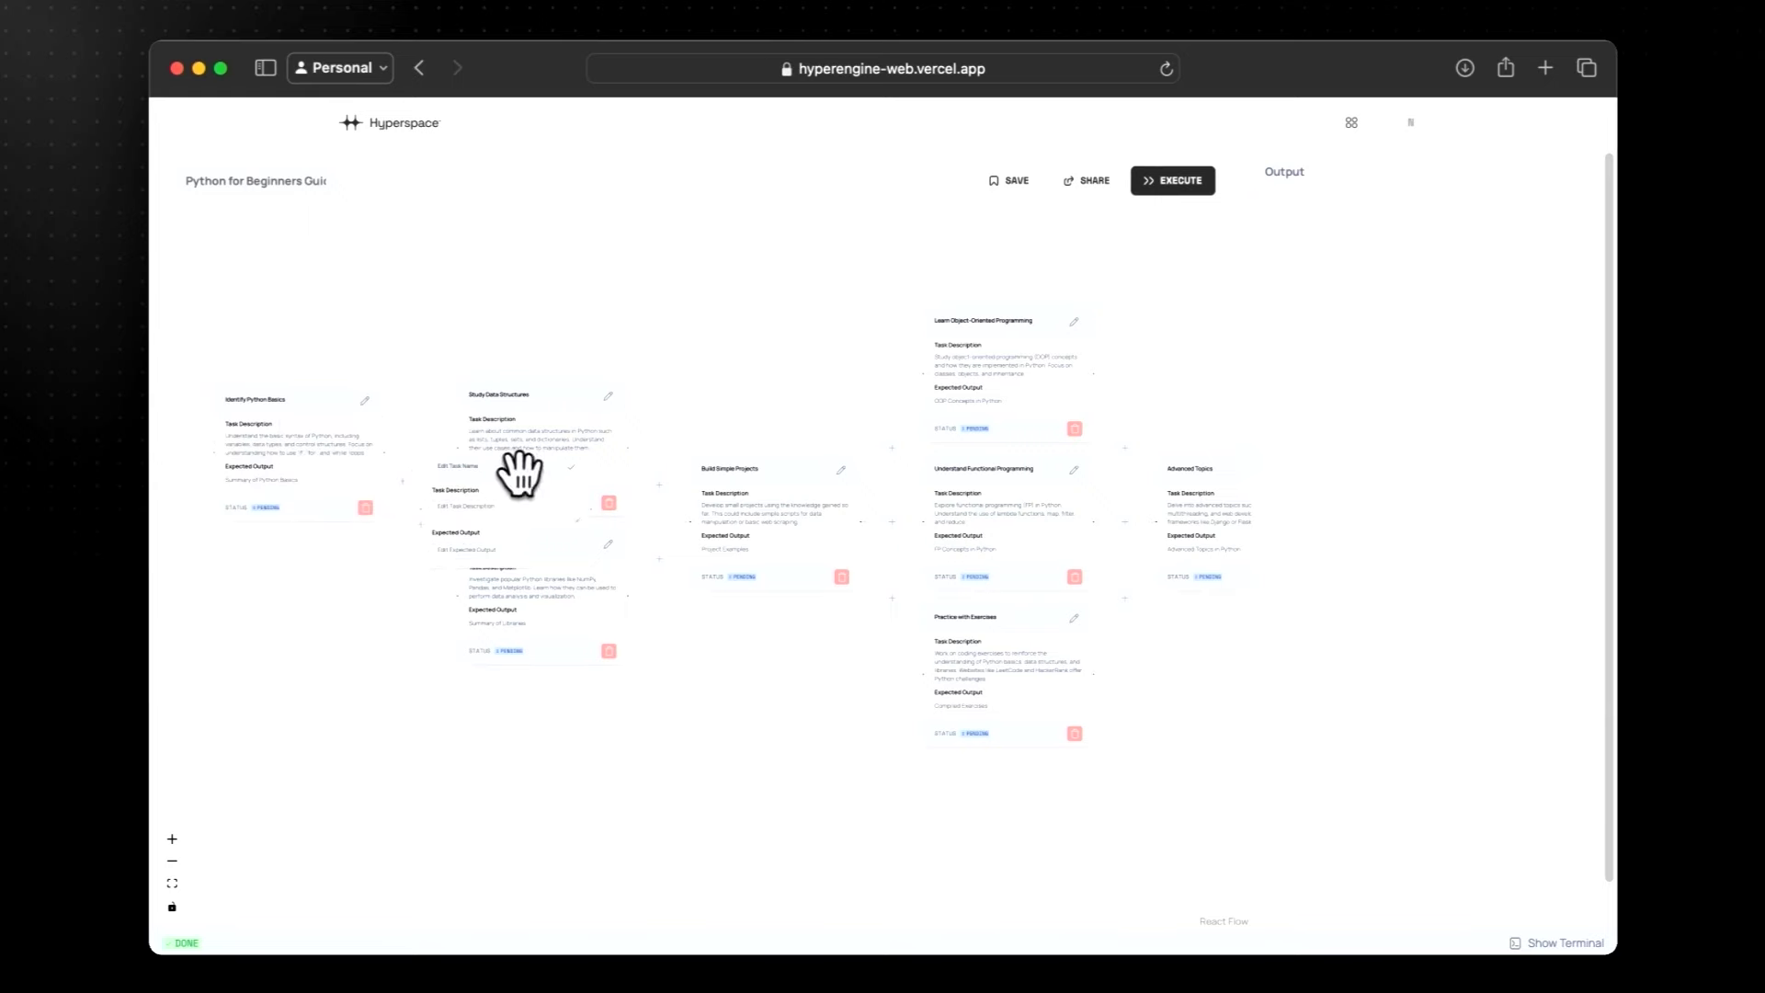
mouse_move(520, 473)
mouse_down()
mouse_move(406, 146)
mouse_move(472, 285)
mouse_up()
click(508, 286)
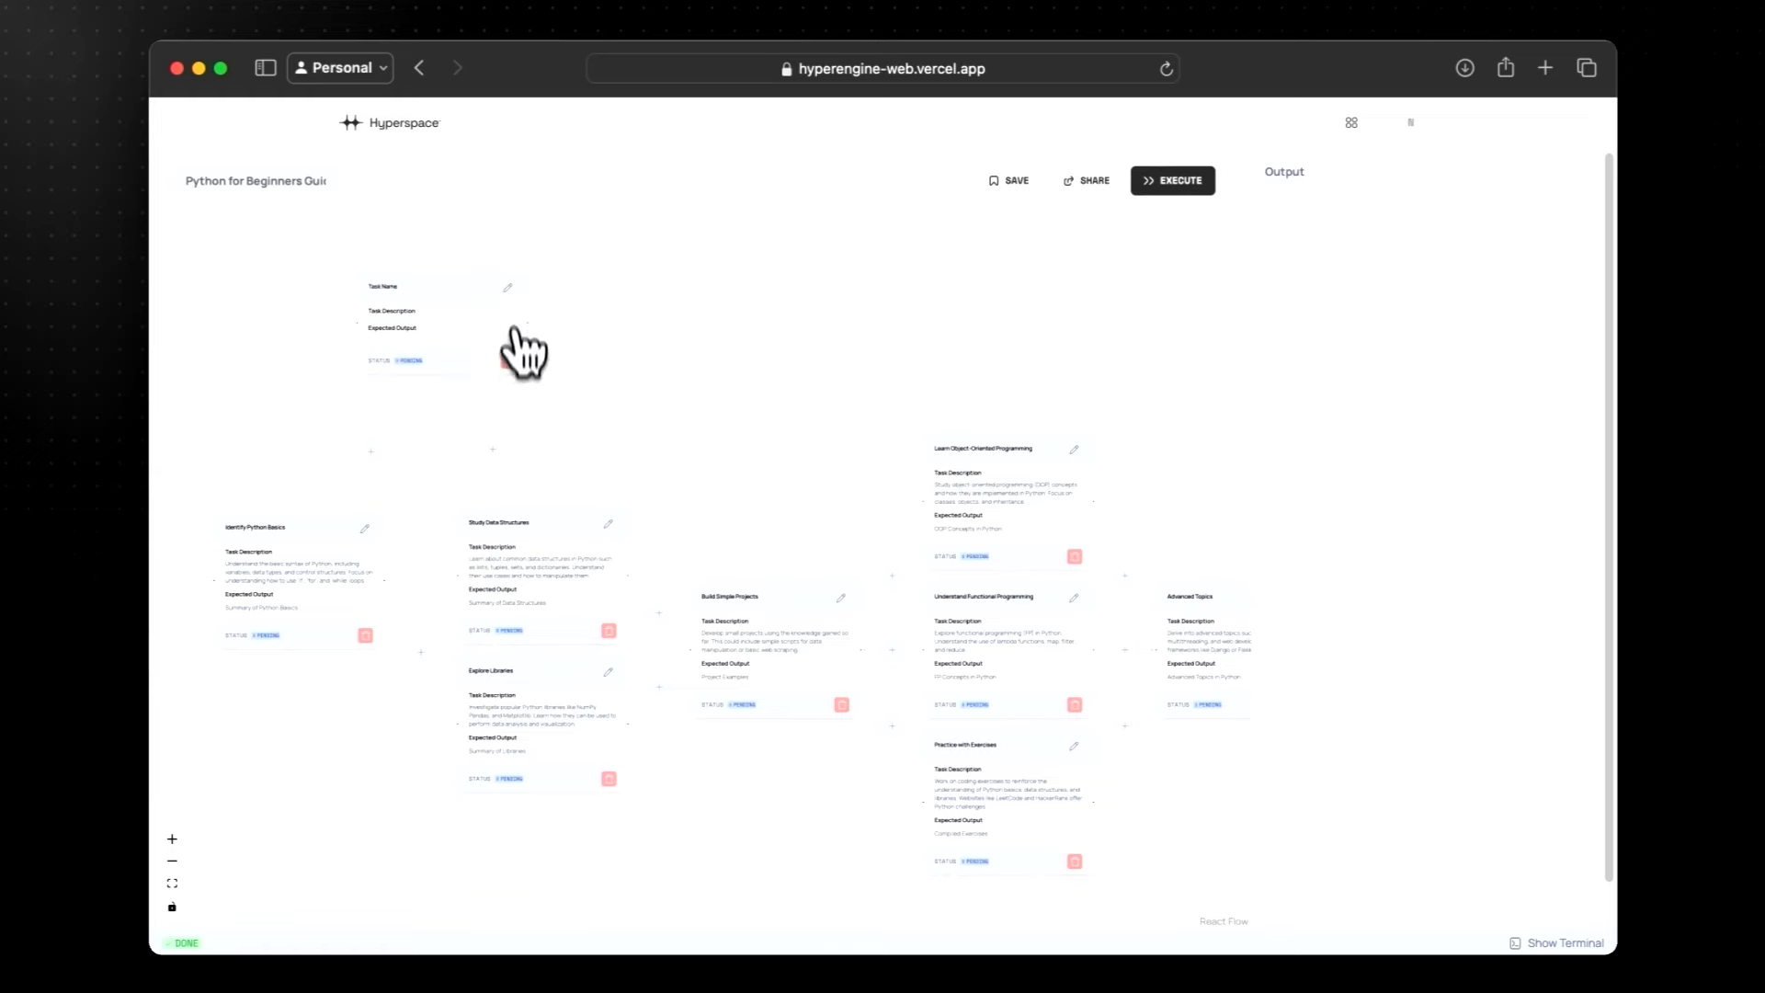
Step: Delete the Study Data Structures task and execute the remaining learning plan
click(609, 632)
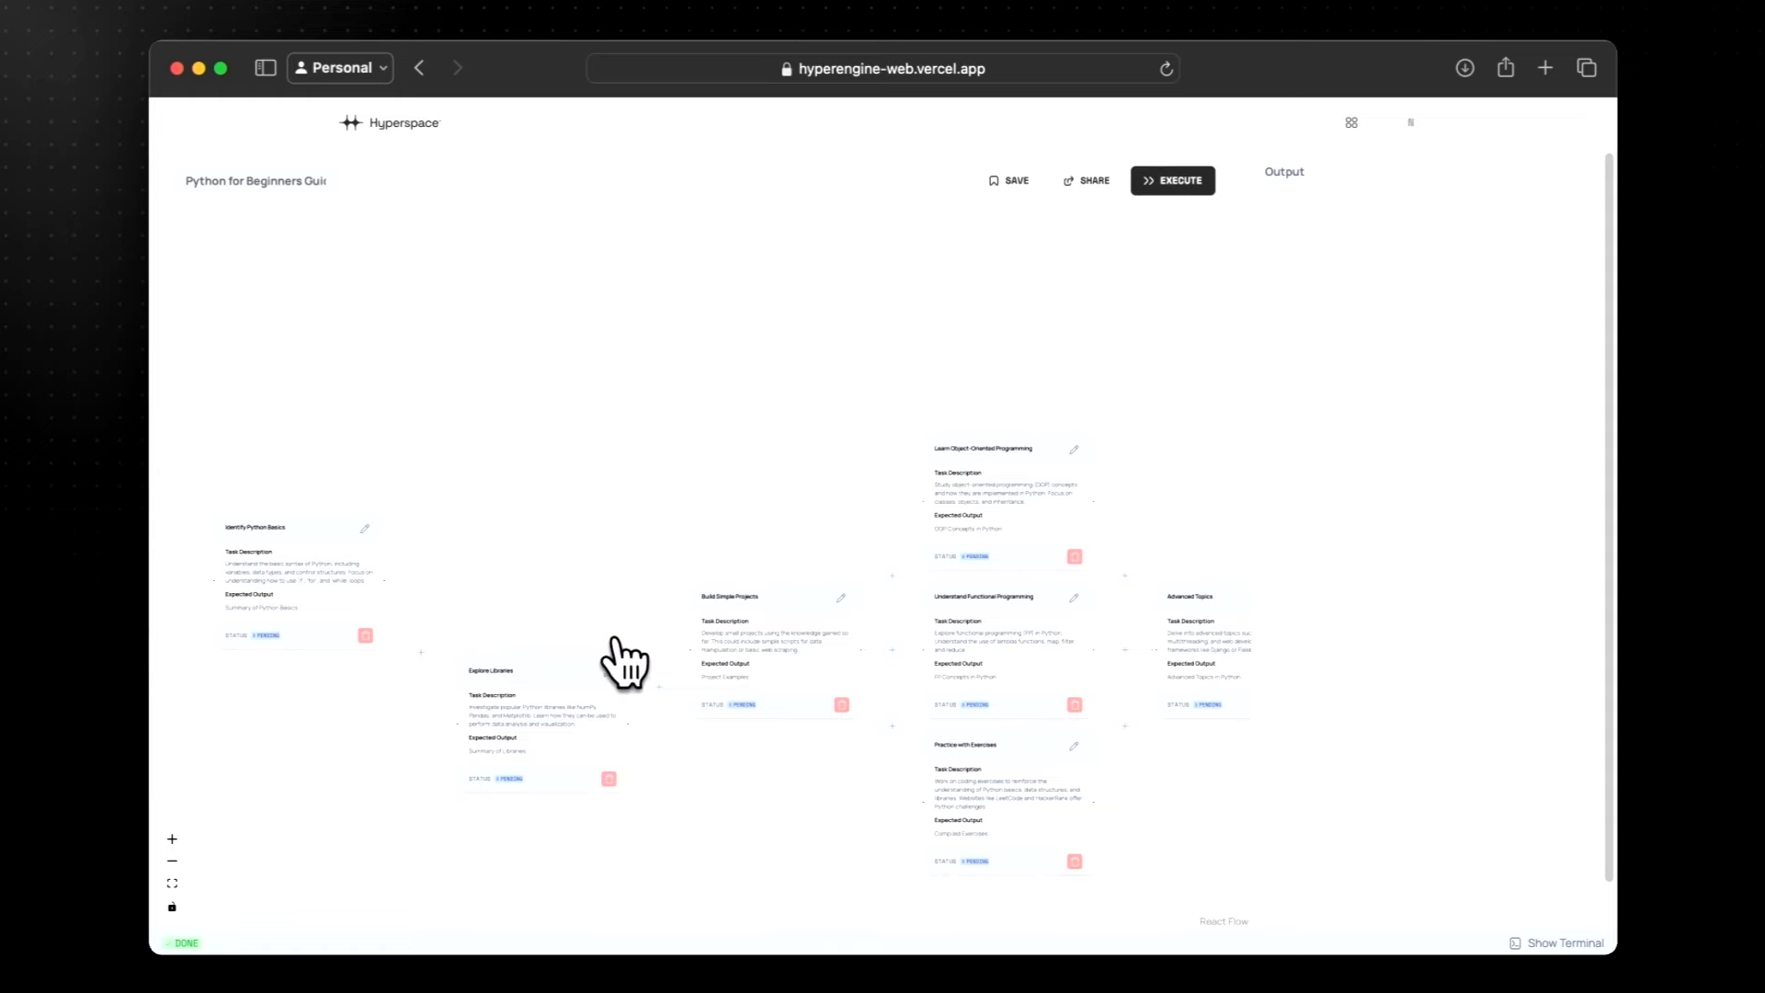
drag(611, 624, 592, 513)
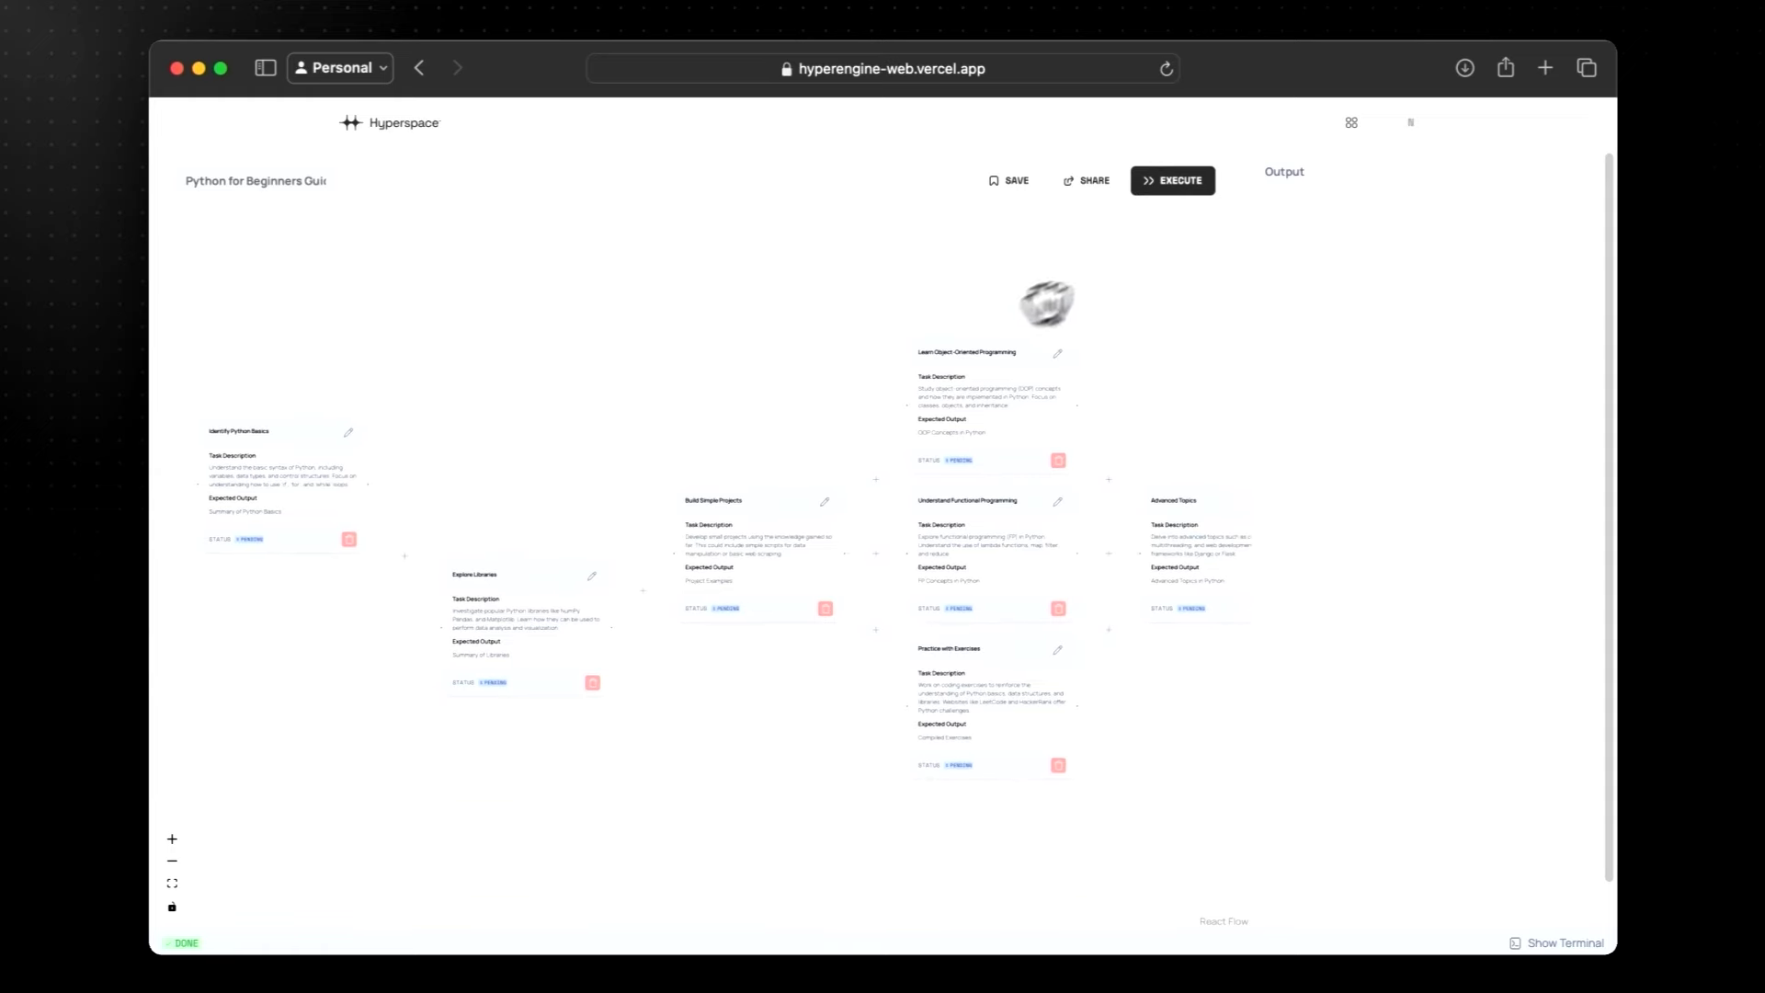
click(1144, 184)
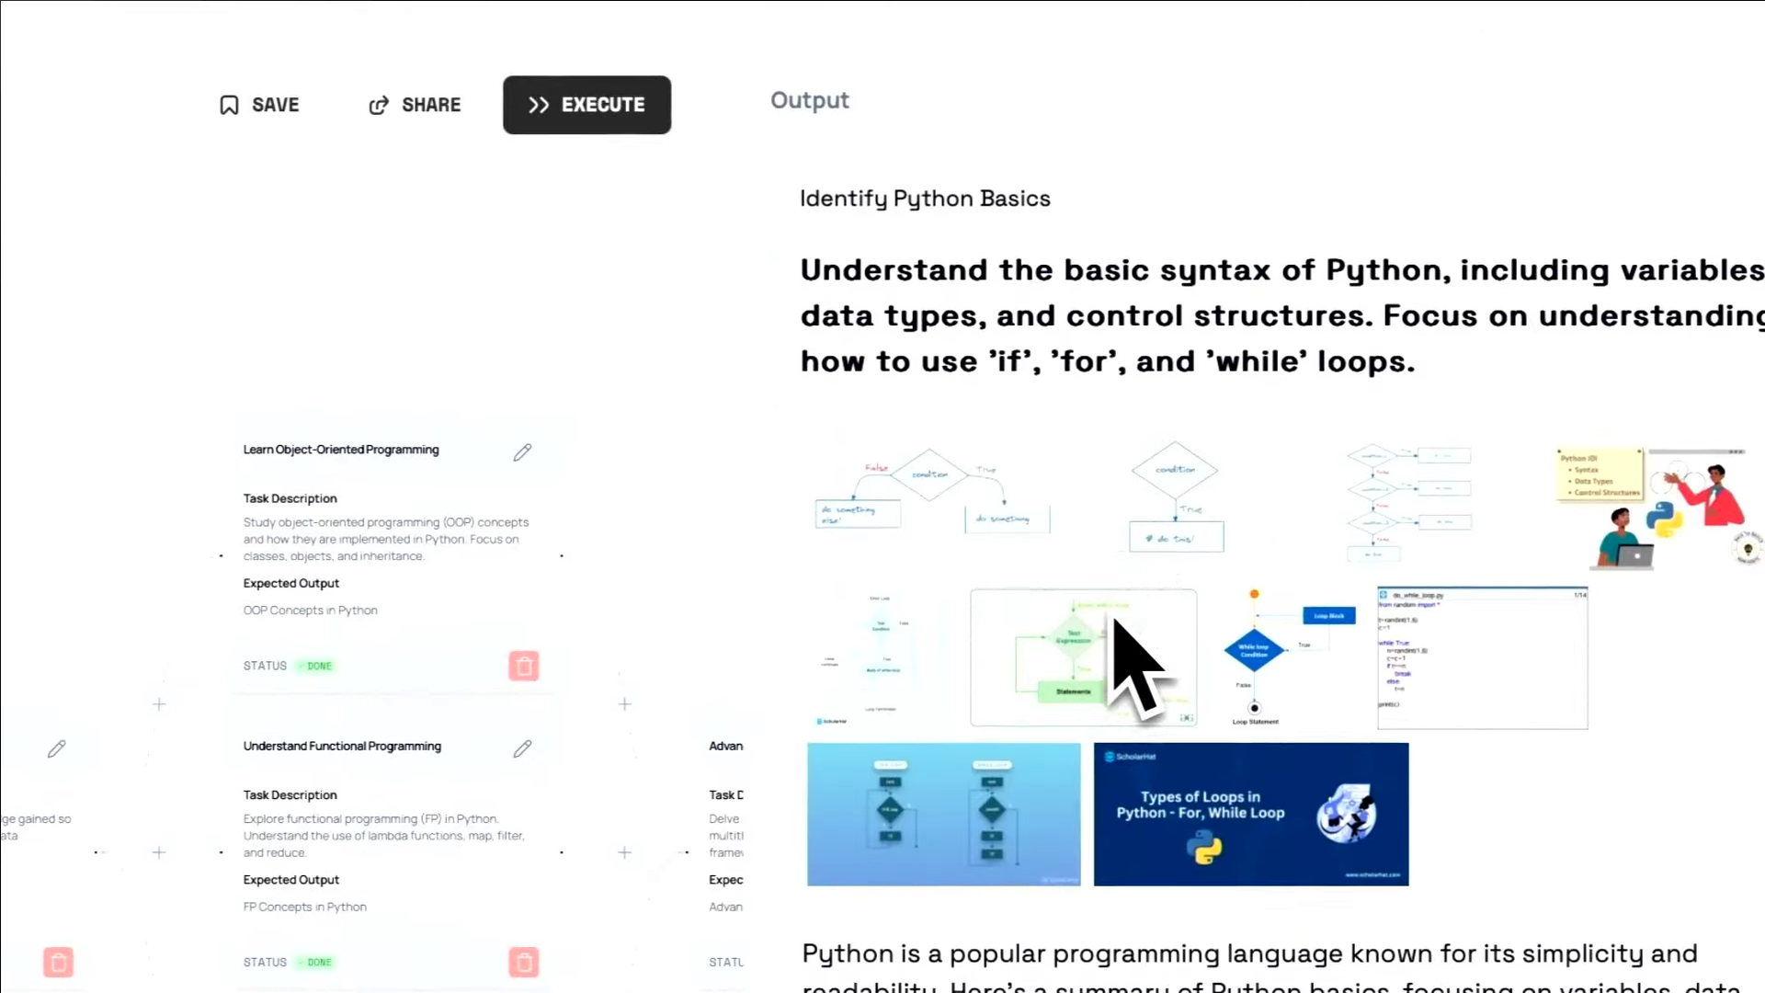
Step: Review the Output's Explore Libraries, Build Simple Projects, Functional and Object-Oriented Programming sections
scroll(1131, 634, down, 15)
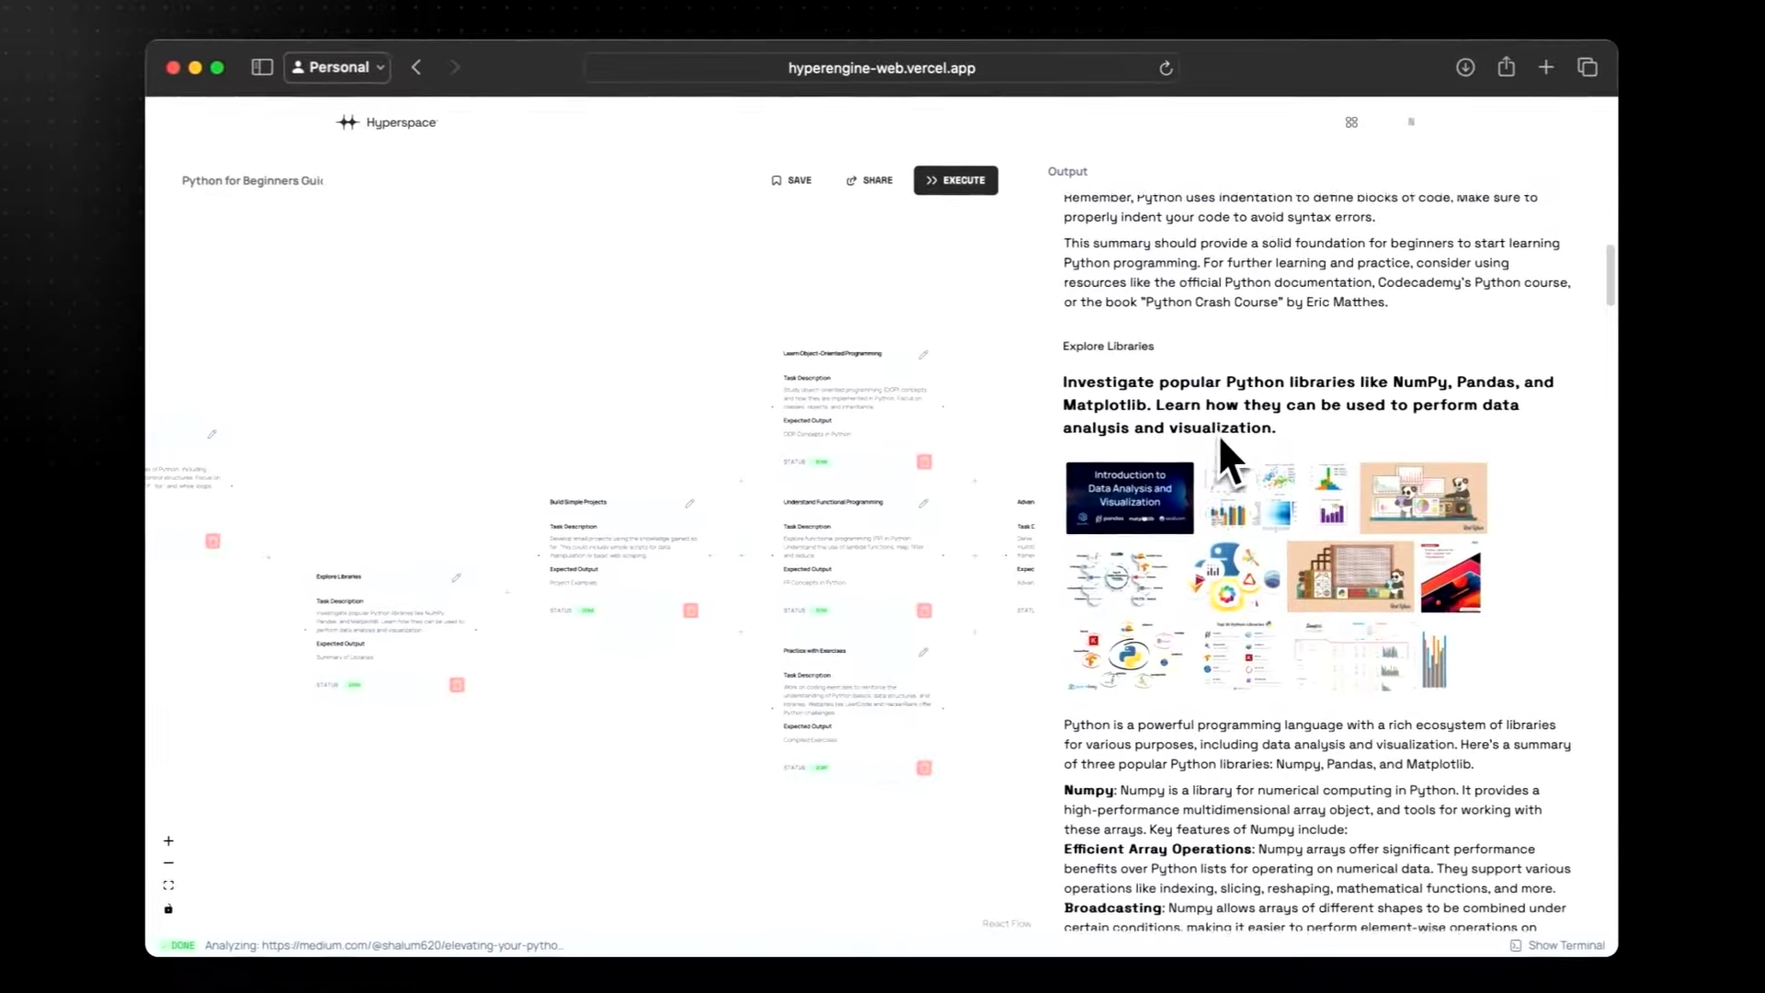
scroll(1217, 443, down, 15)
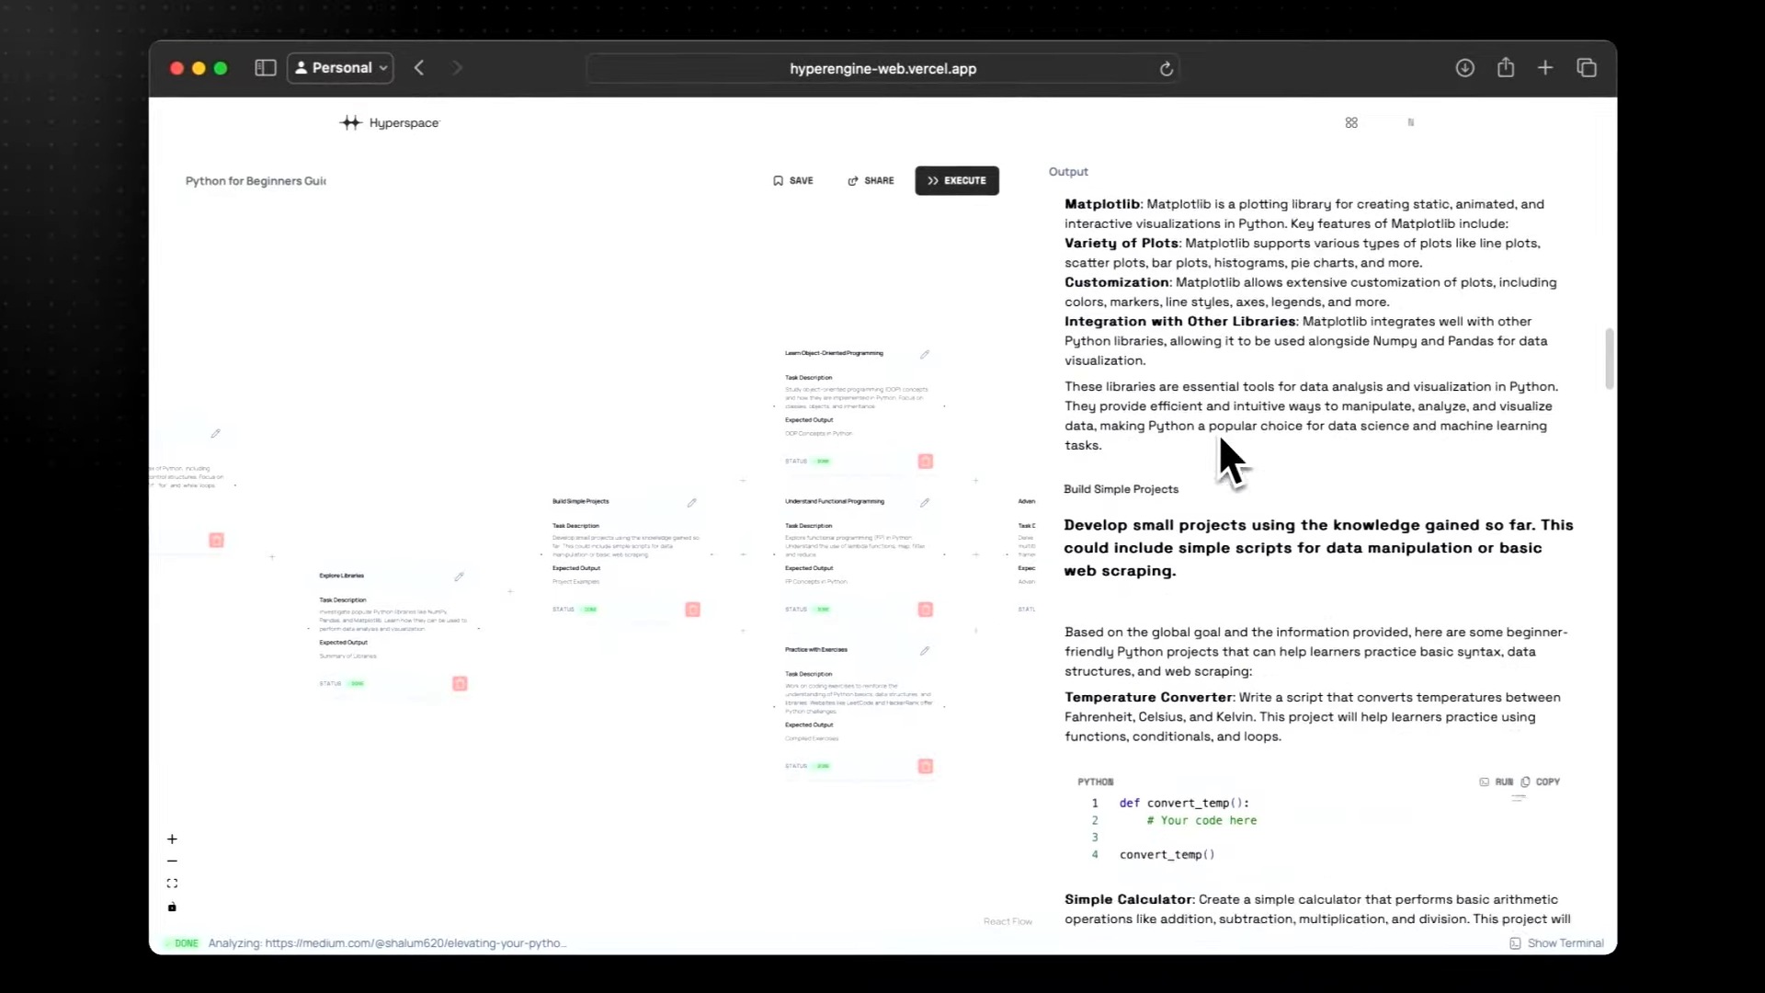
scroll(1221, 439, down, 14)
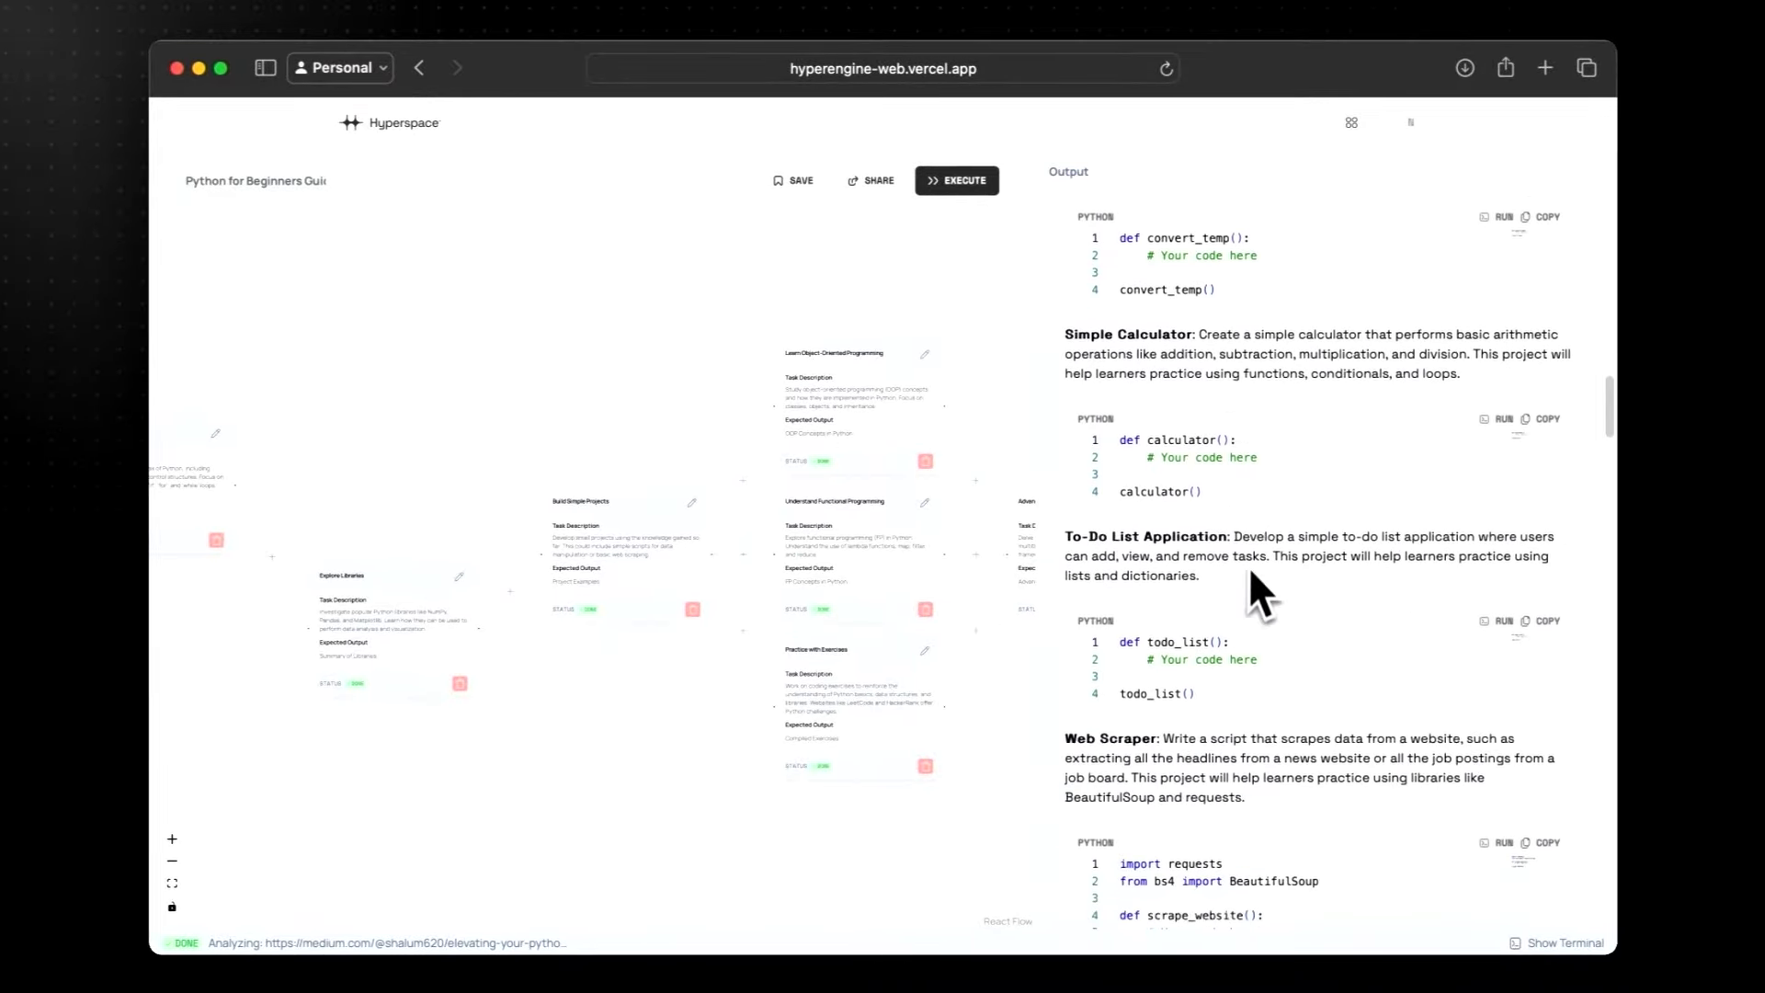
scroll(1255, 588, down, 10)
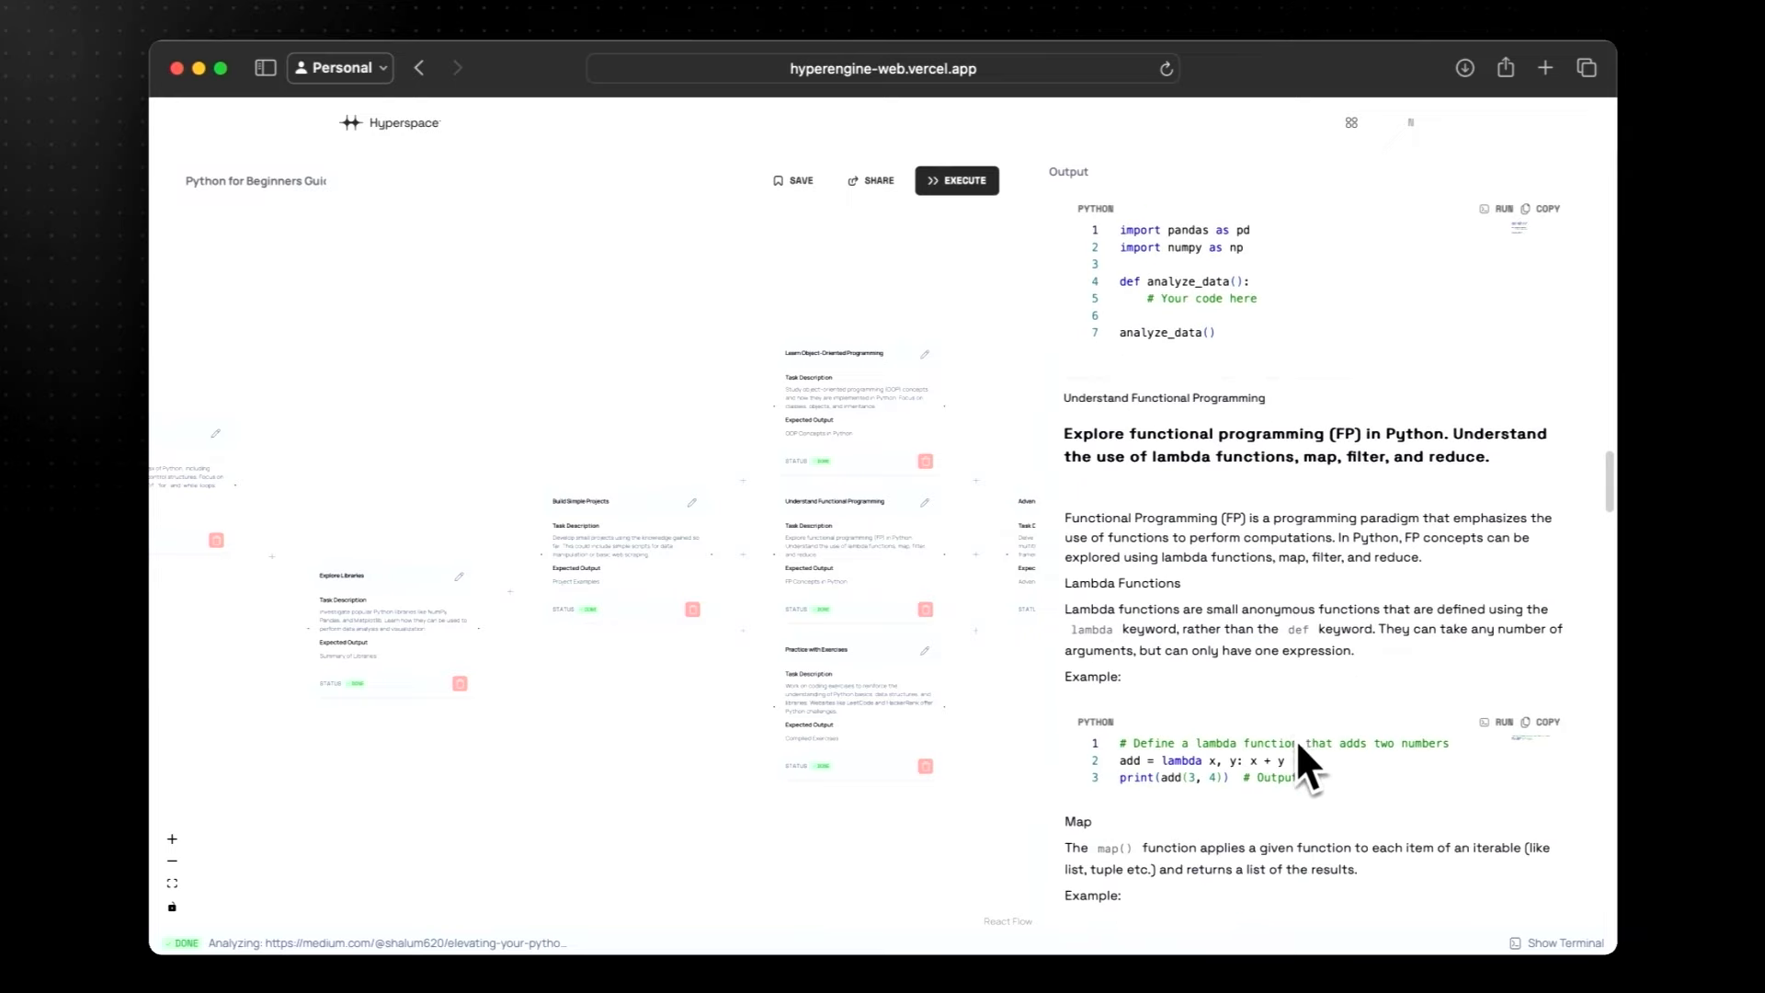
scroll(1289, 643, down, 10)
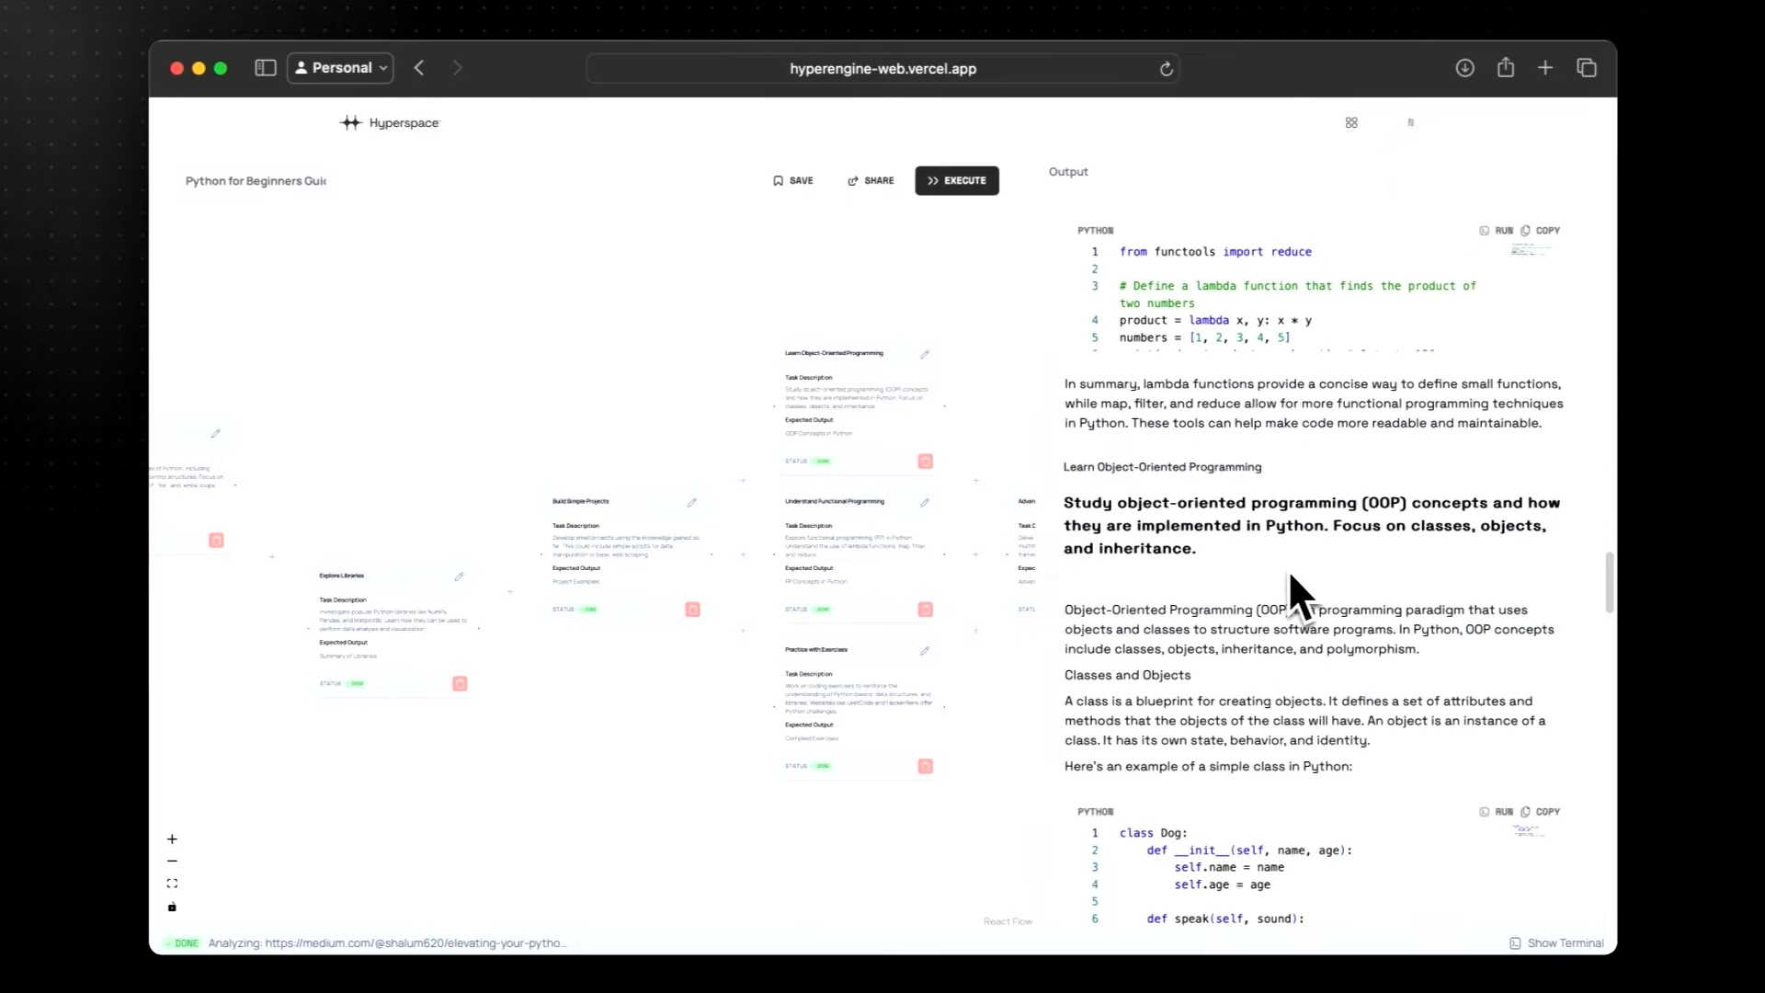
scroll(1288, 533, up, 5)
scroll(1291, 555, down, 1)
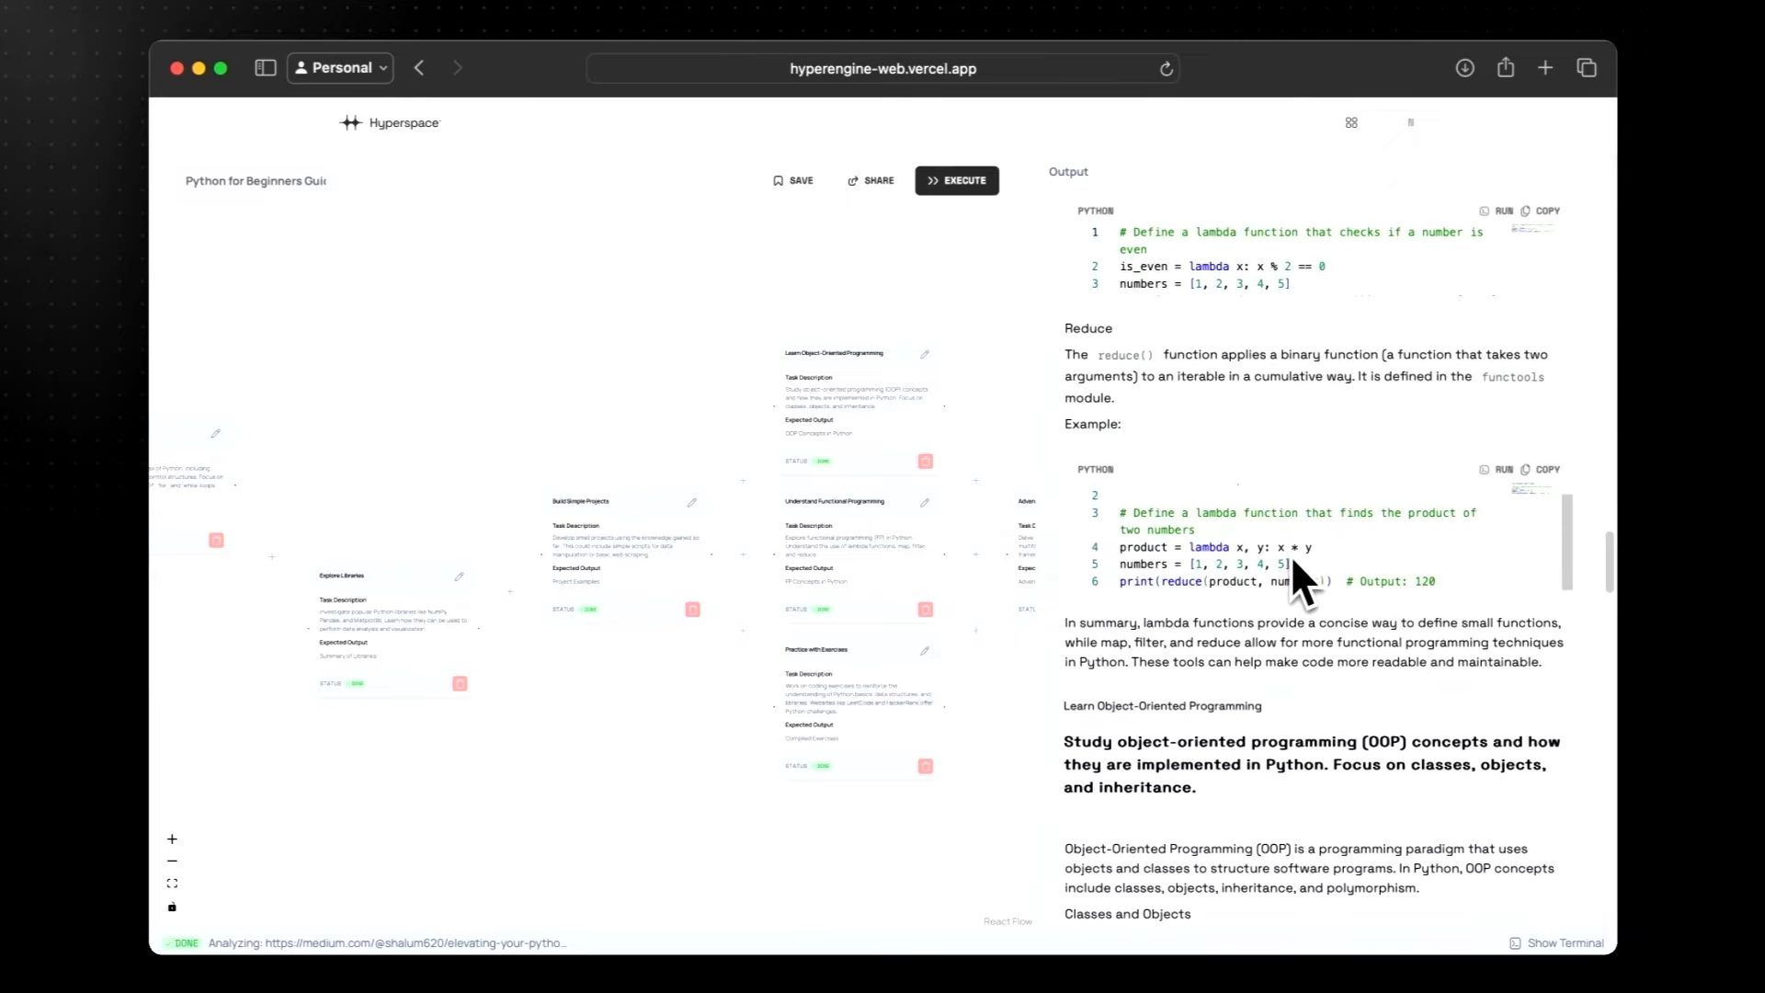
scroll(1291, 556, up, 1)
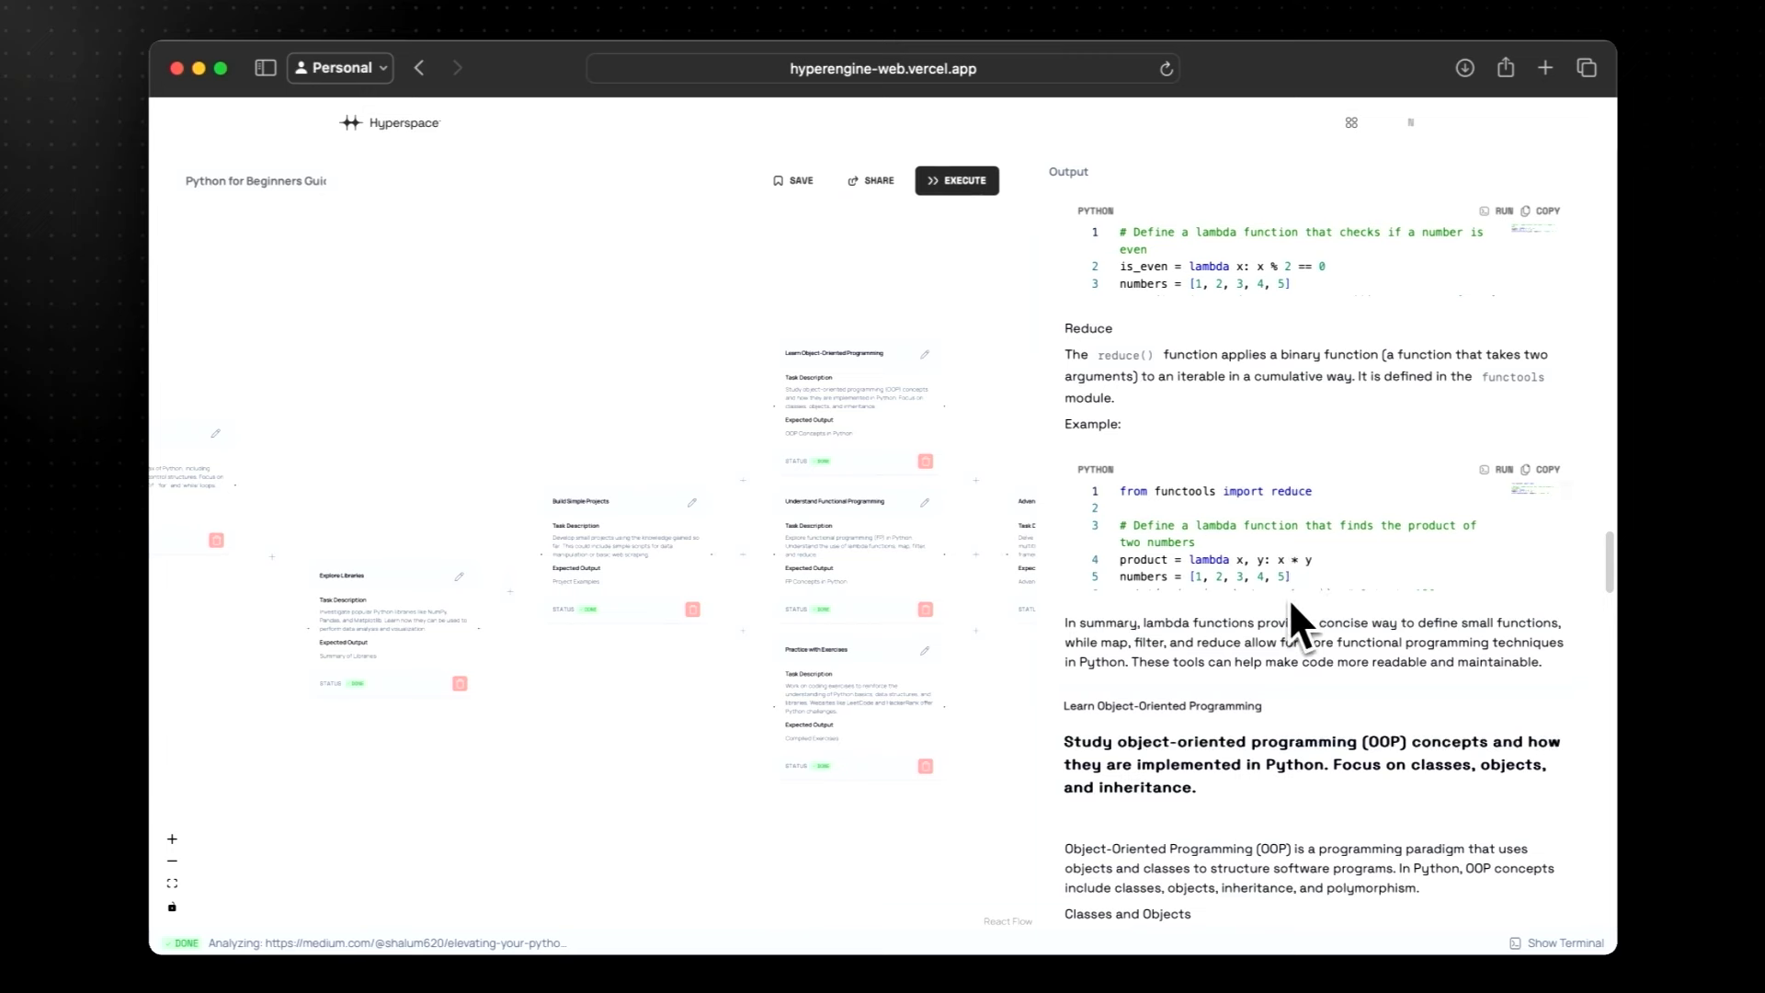
scroll(1291, 605, down, 2)
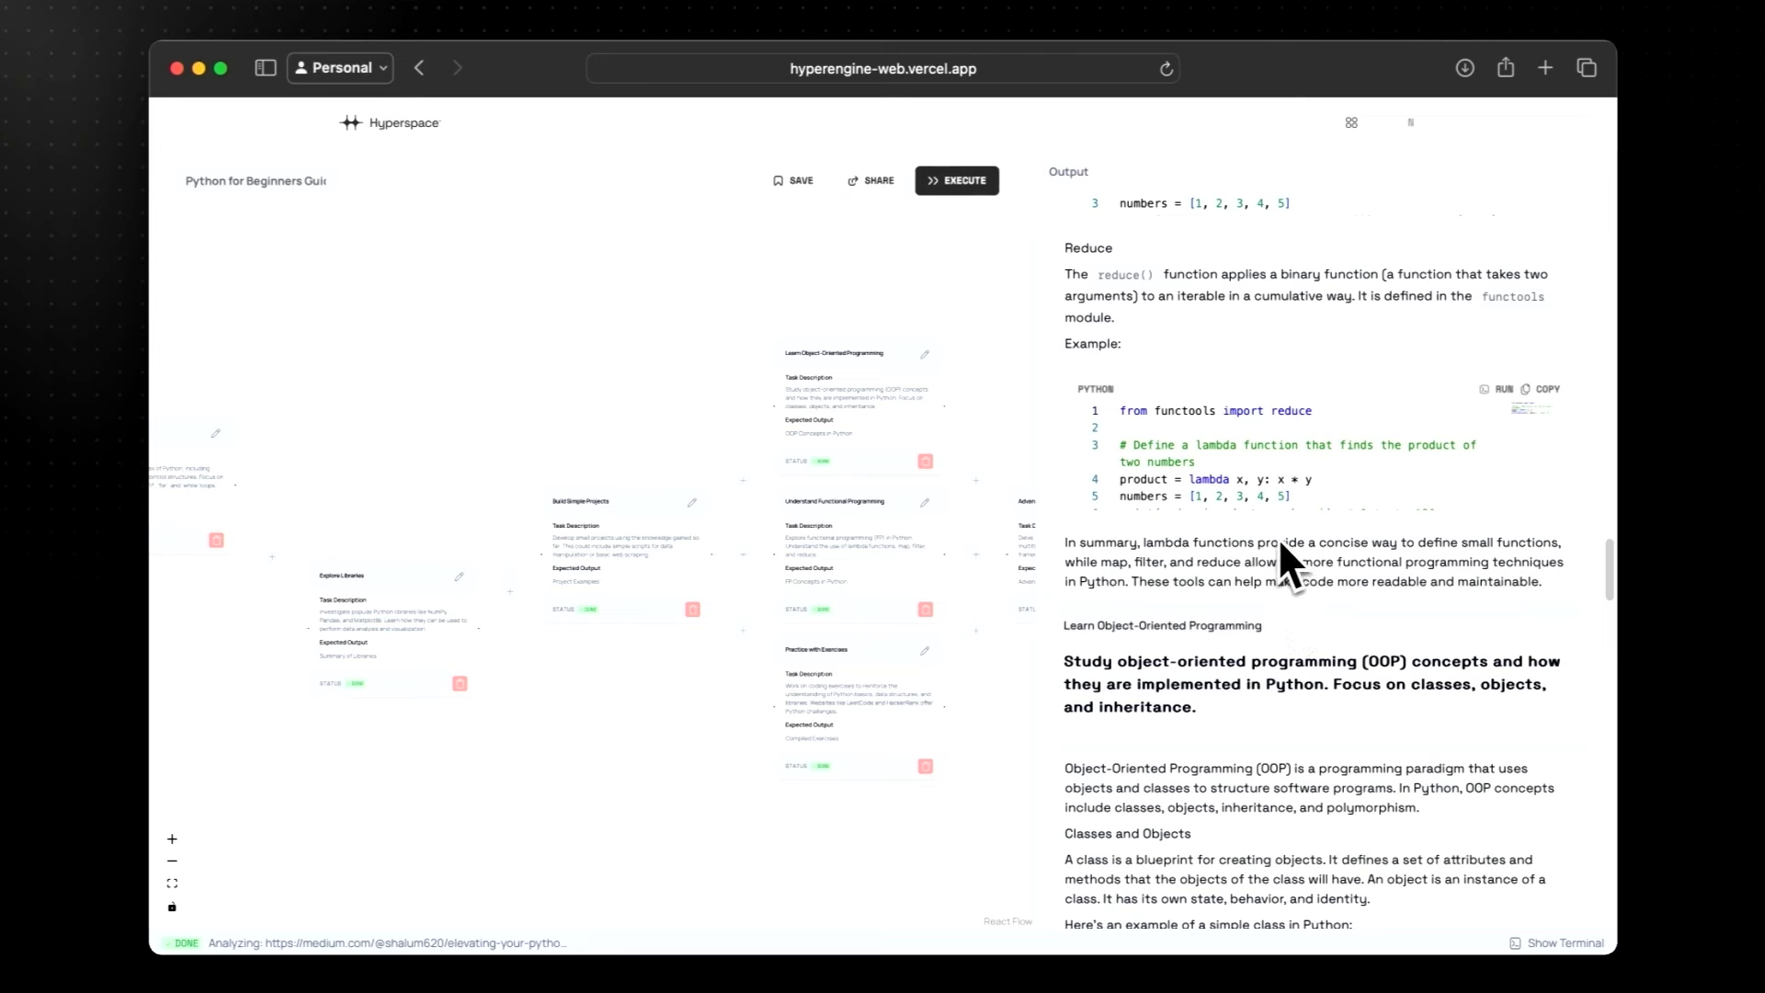
Step: Run the Filter code example so [2, 4] prints in the terminal
scroll(1281, 556, up, 3)
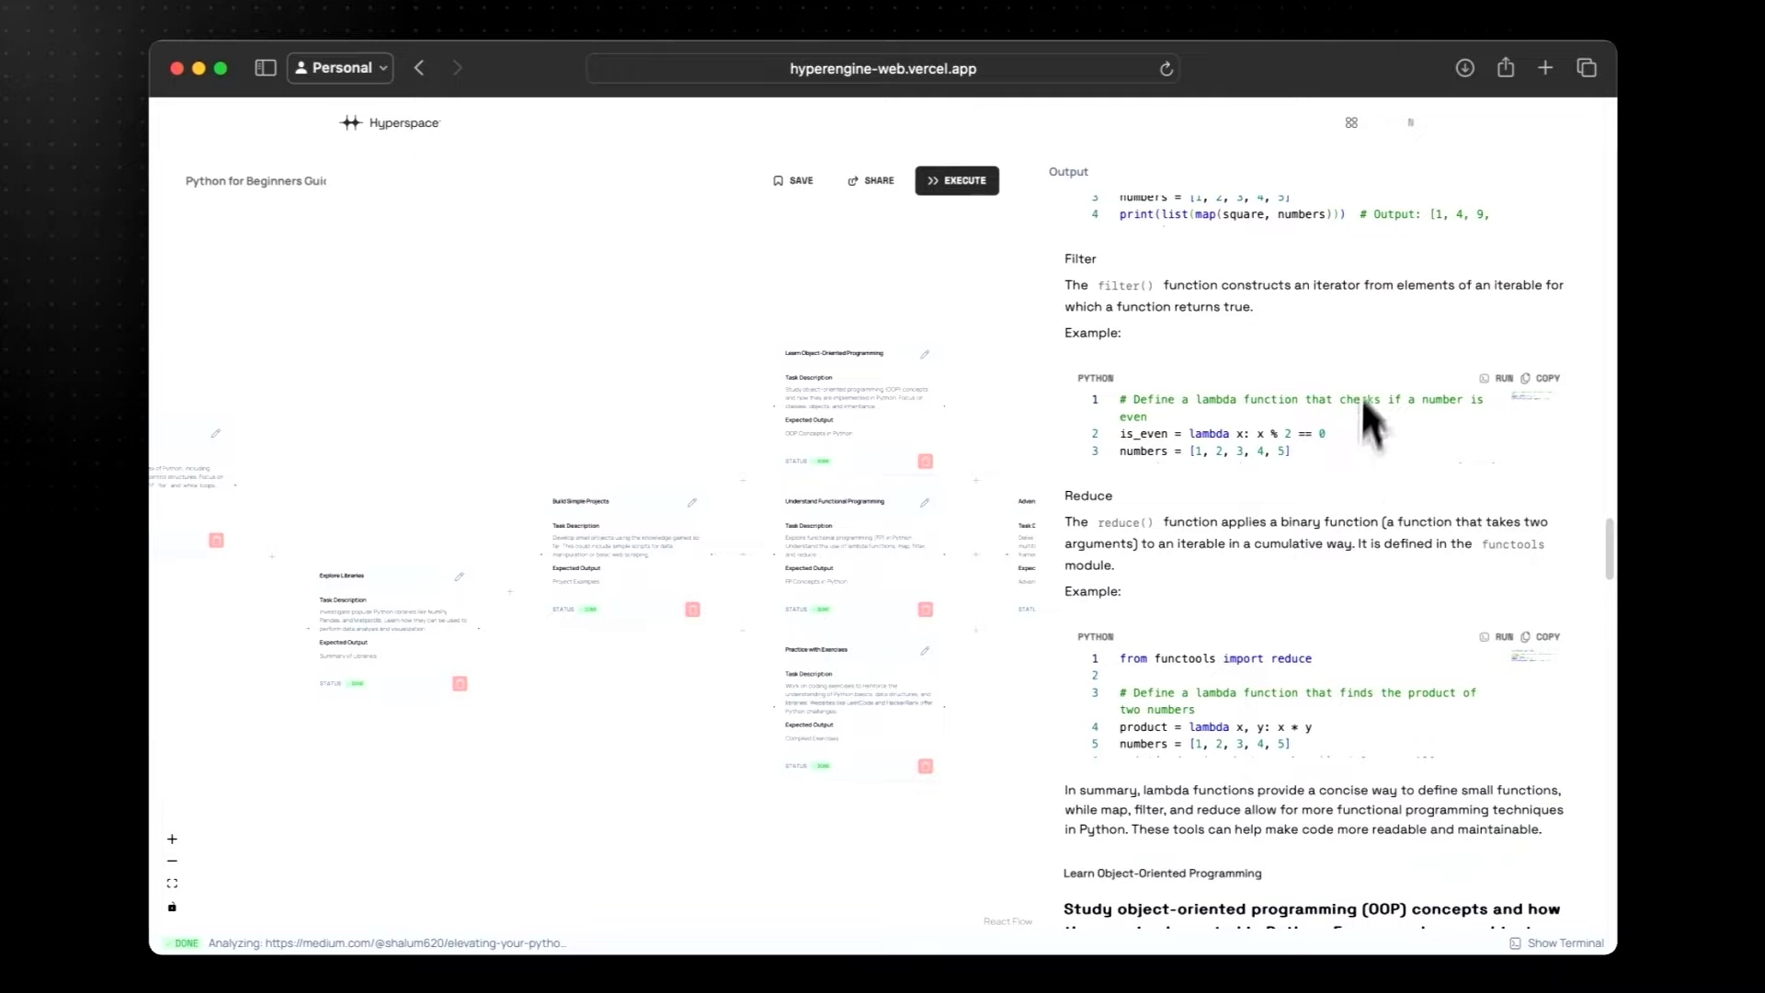
scroll(1346, 405, down, 2)
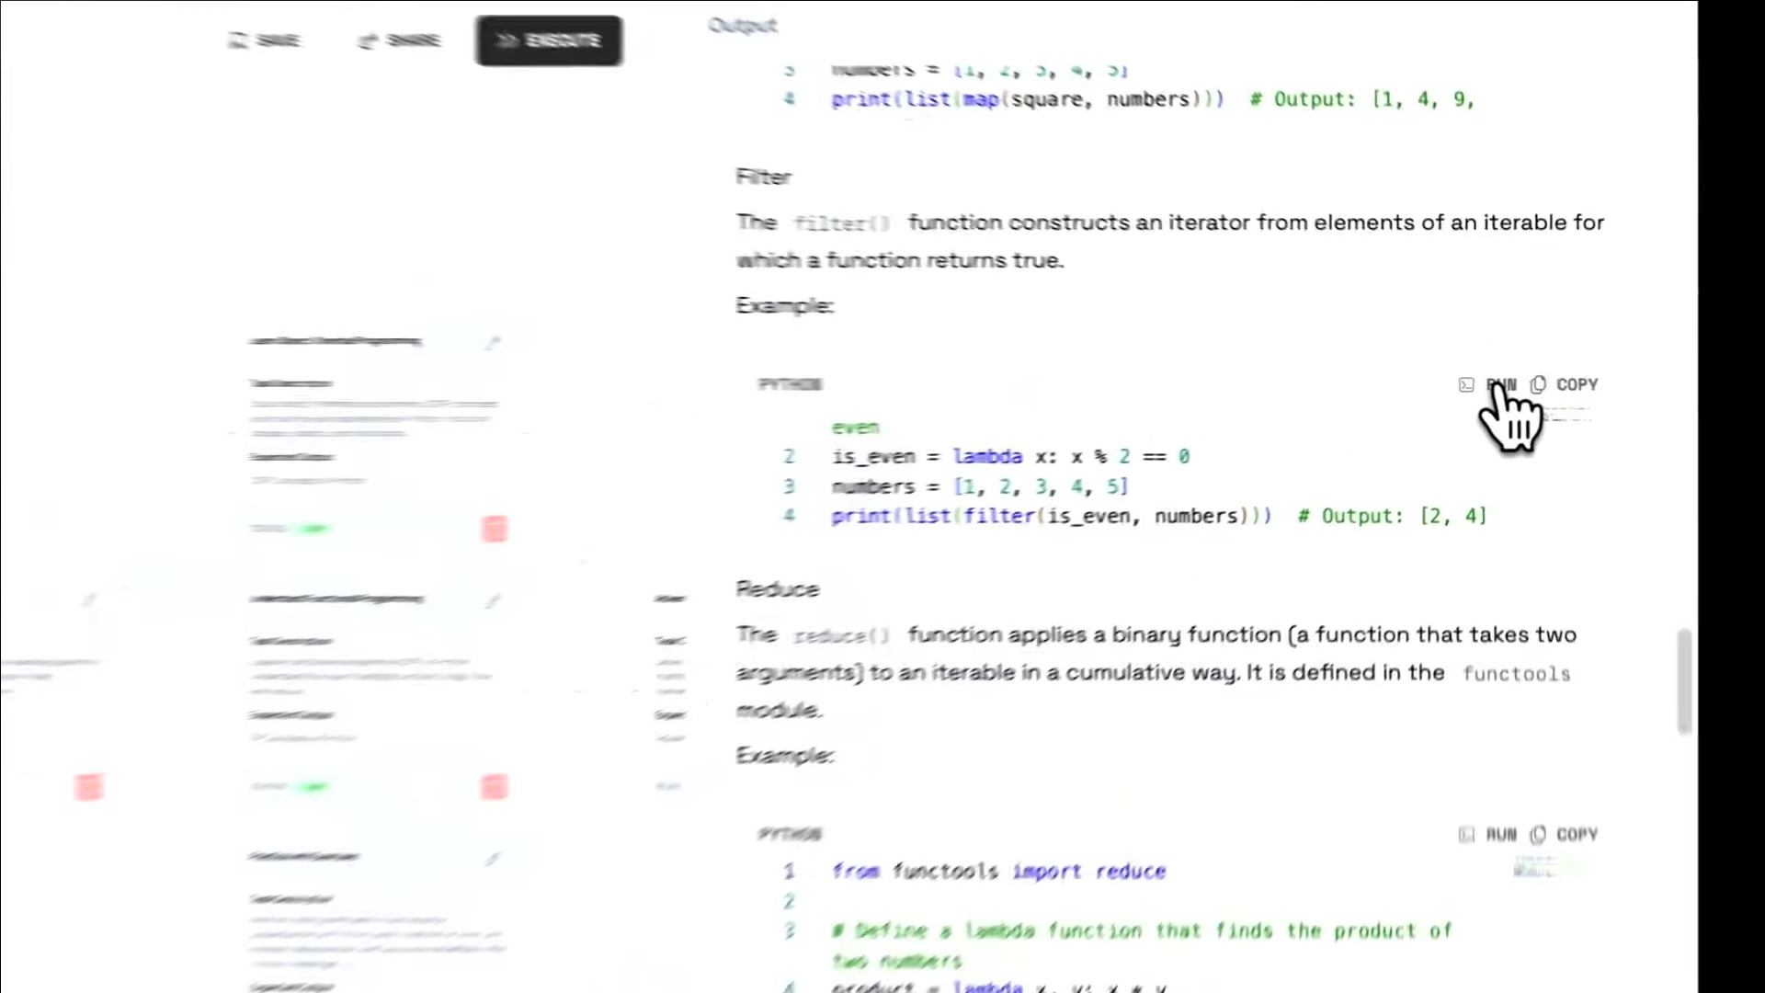
click(1498, 378)
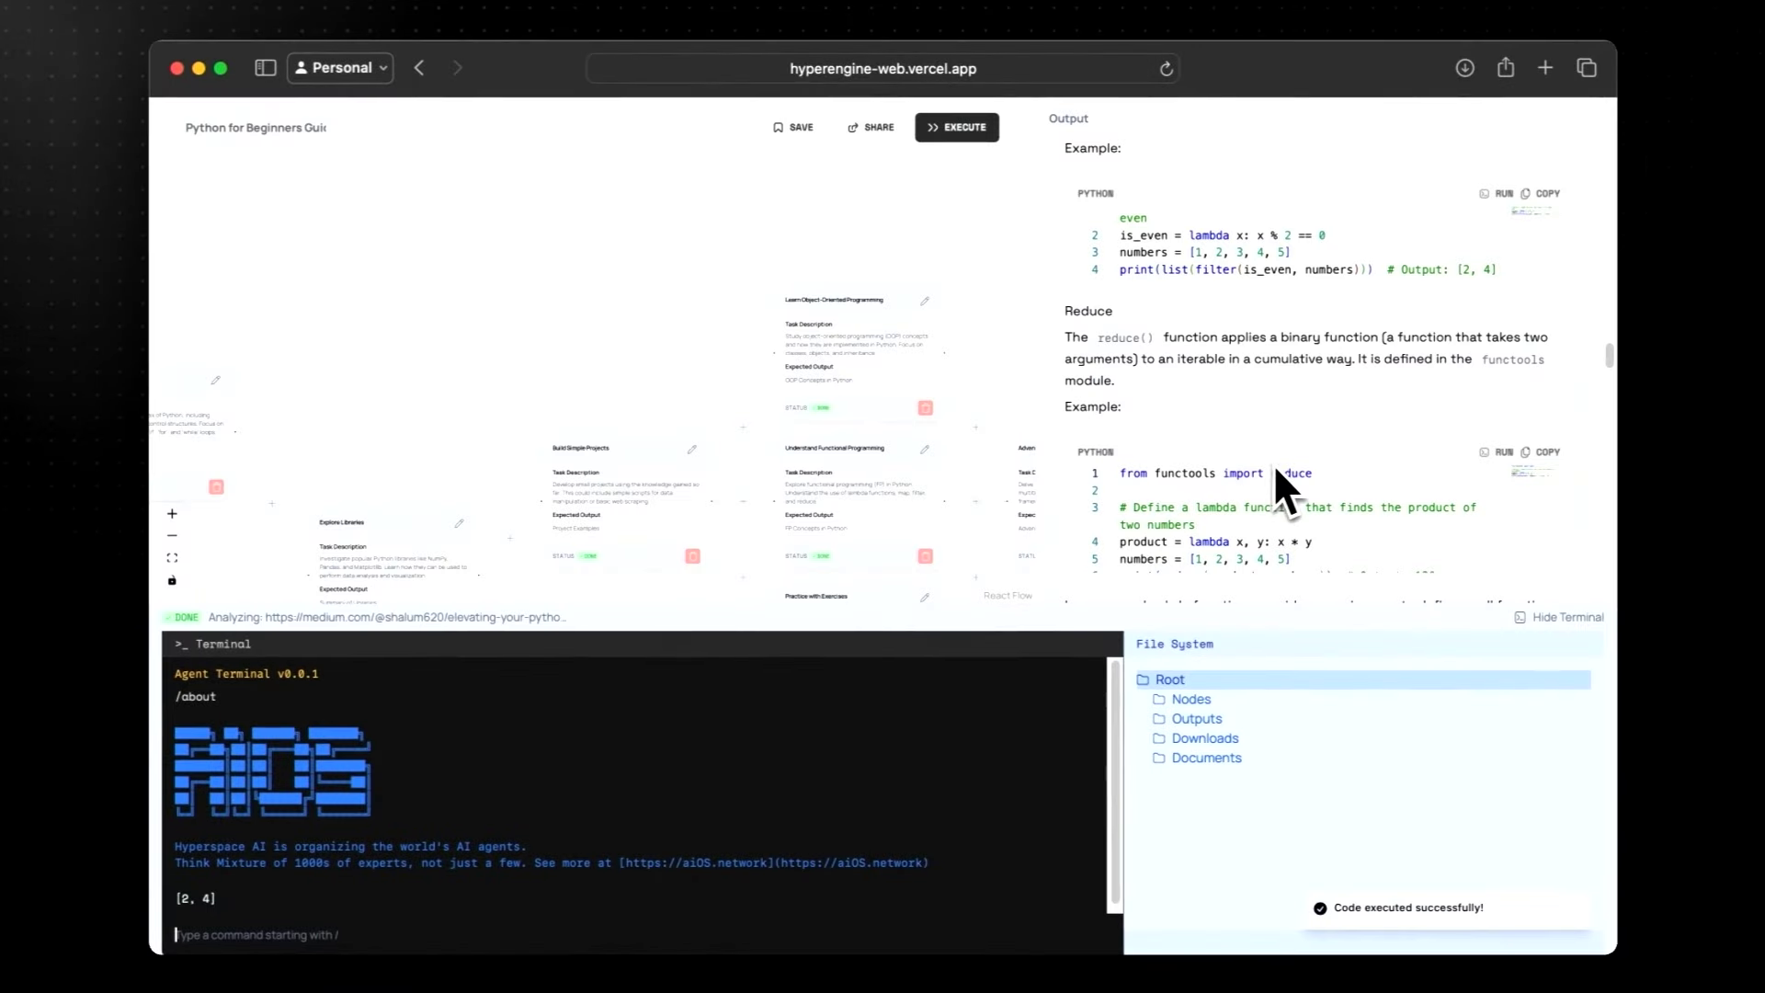
Step: Run the Reduce code example so 120 prints in the terminal
scroll(1276, 432, down, 2)
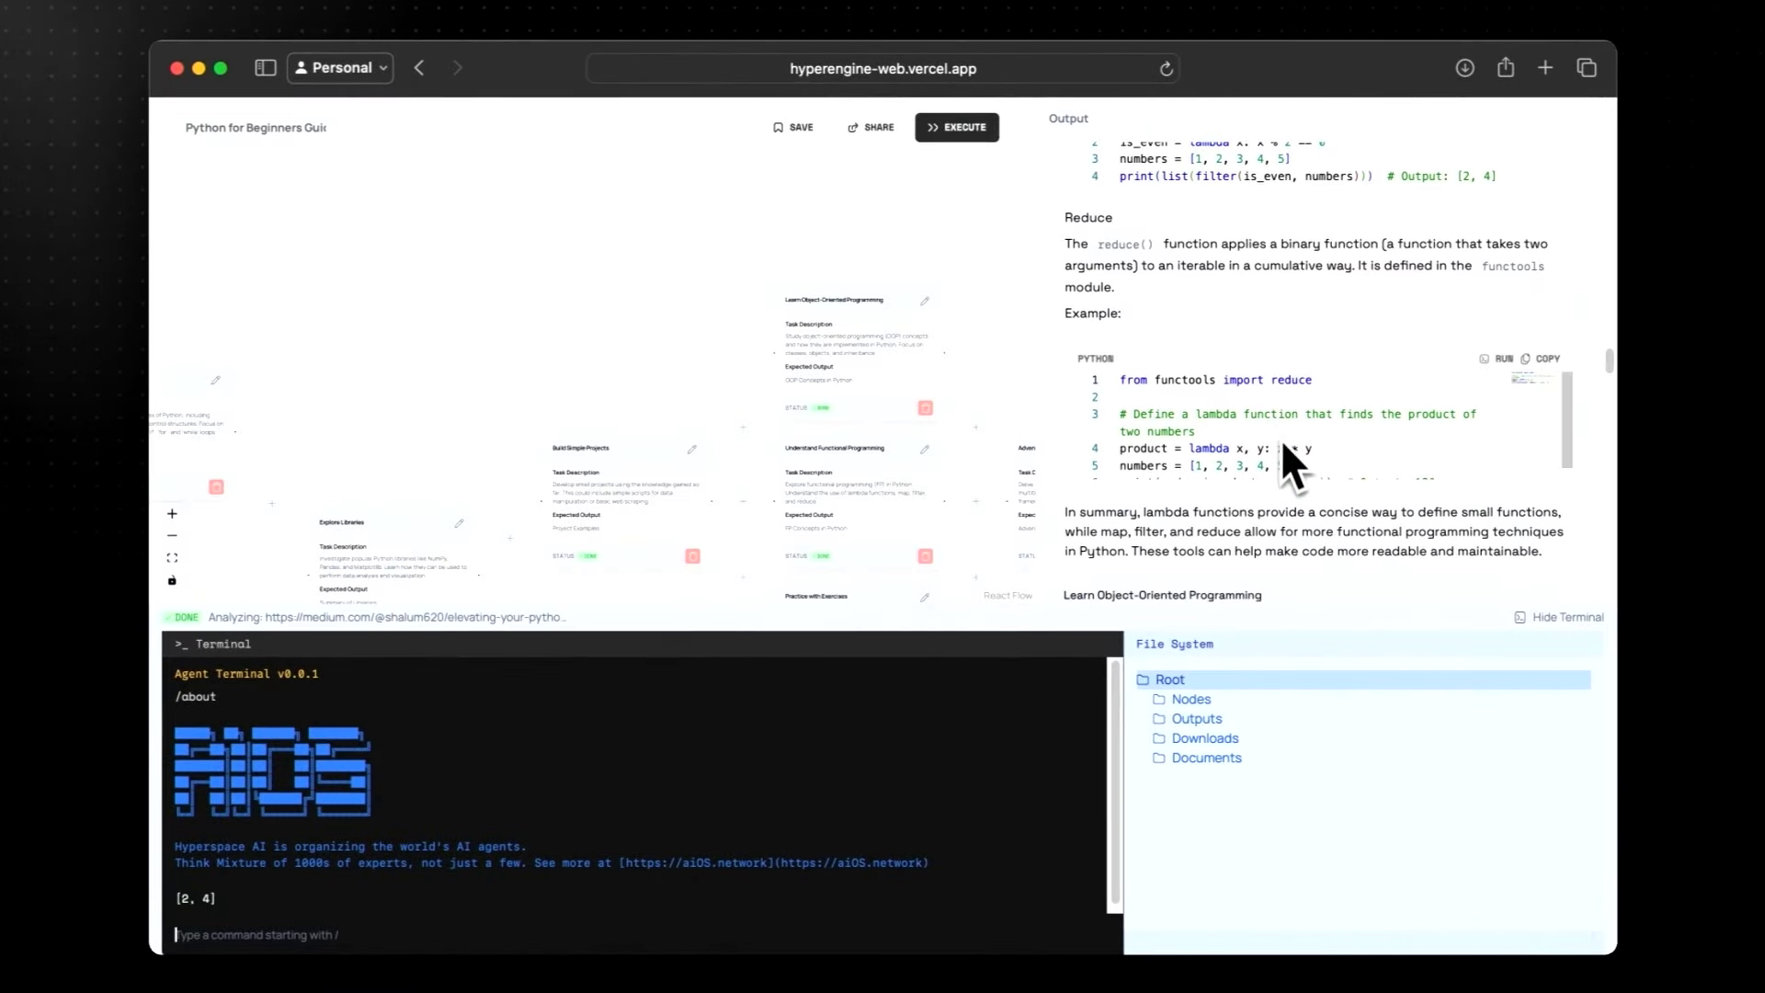
scroll(1281, 455, down, 3)
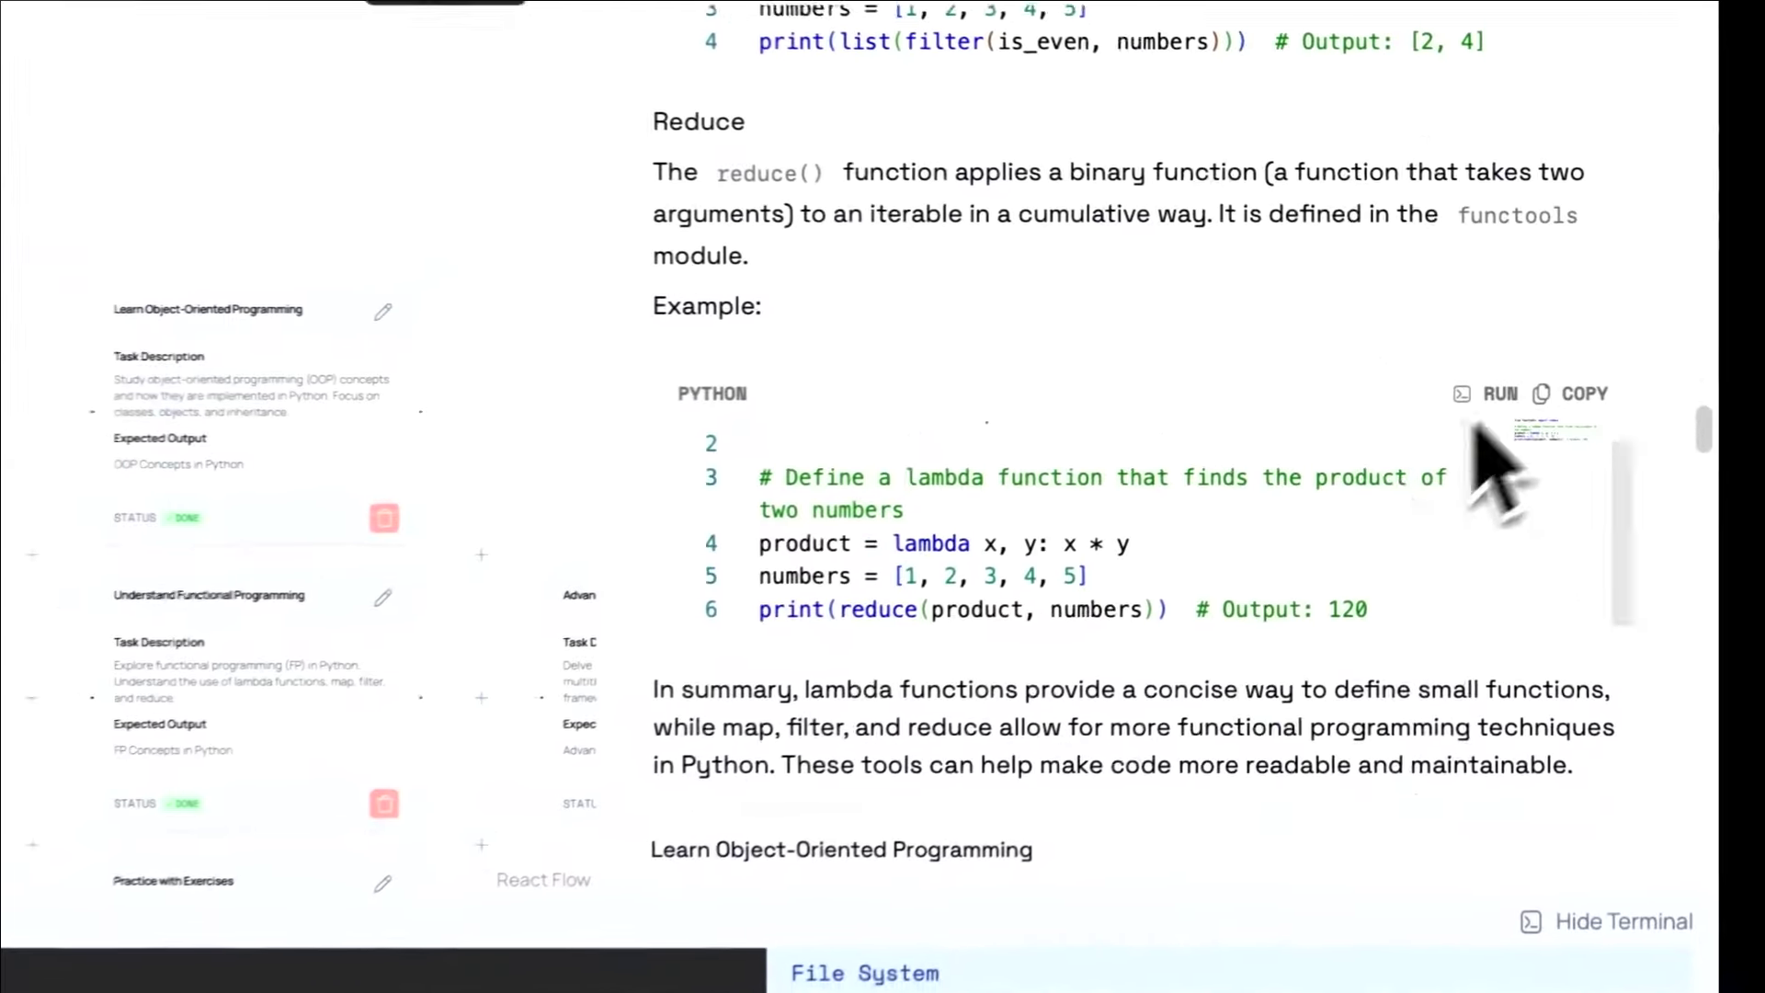
click(1498, 343)
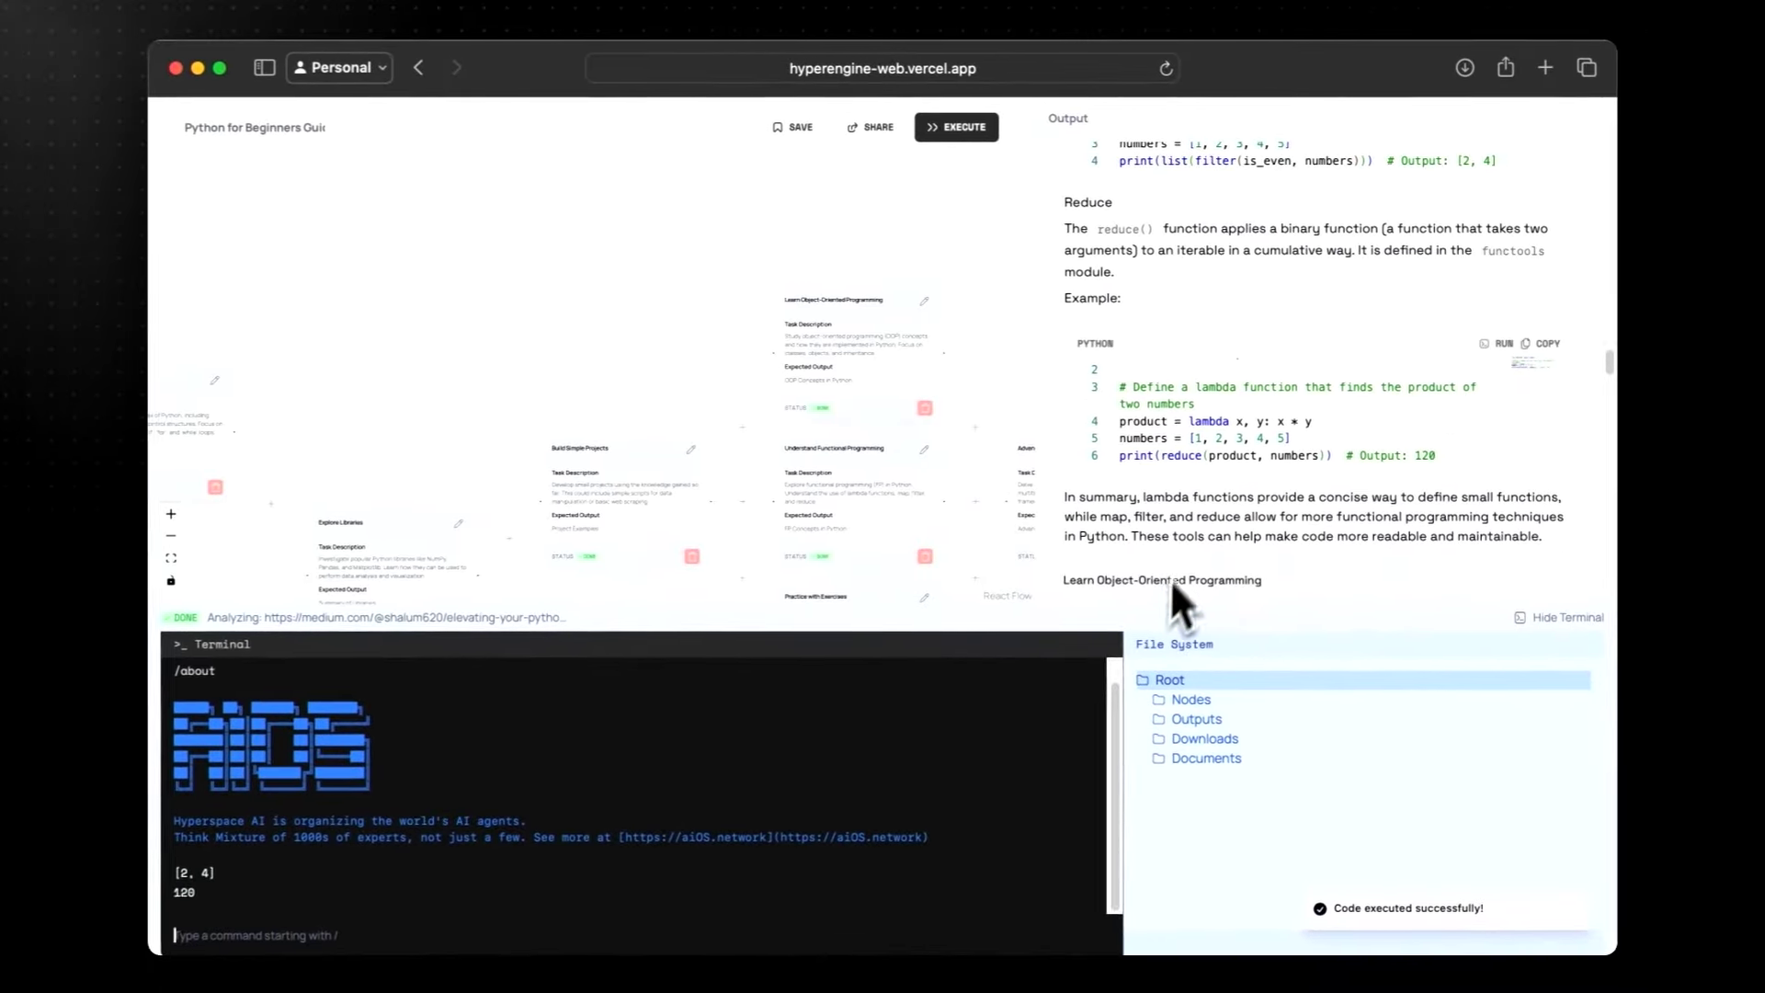
scroll(1186, 534, down, 4)
scroll(1186, 536, down, 8)
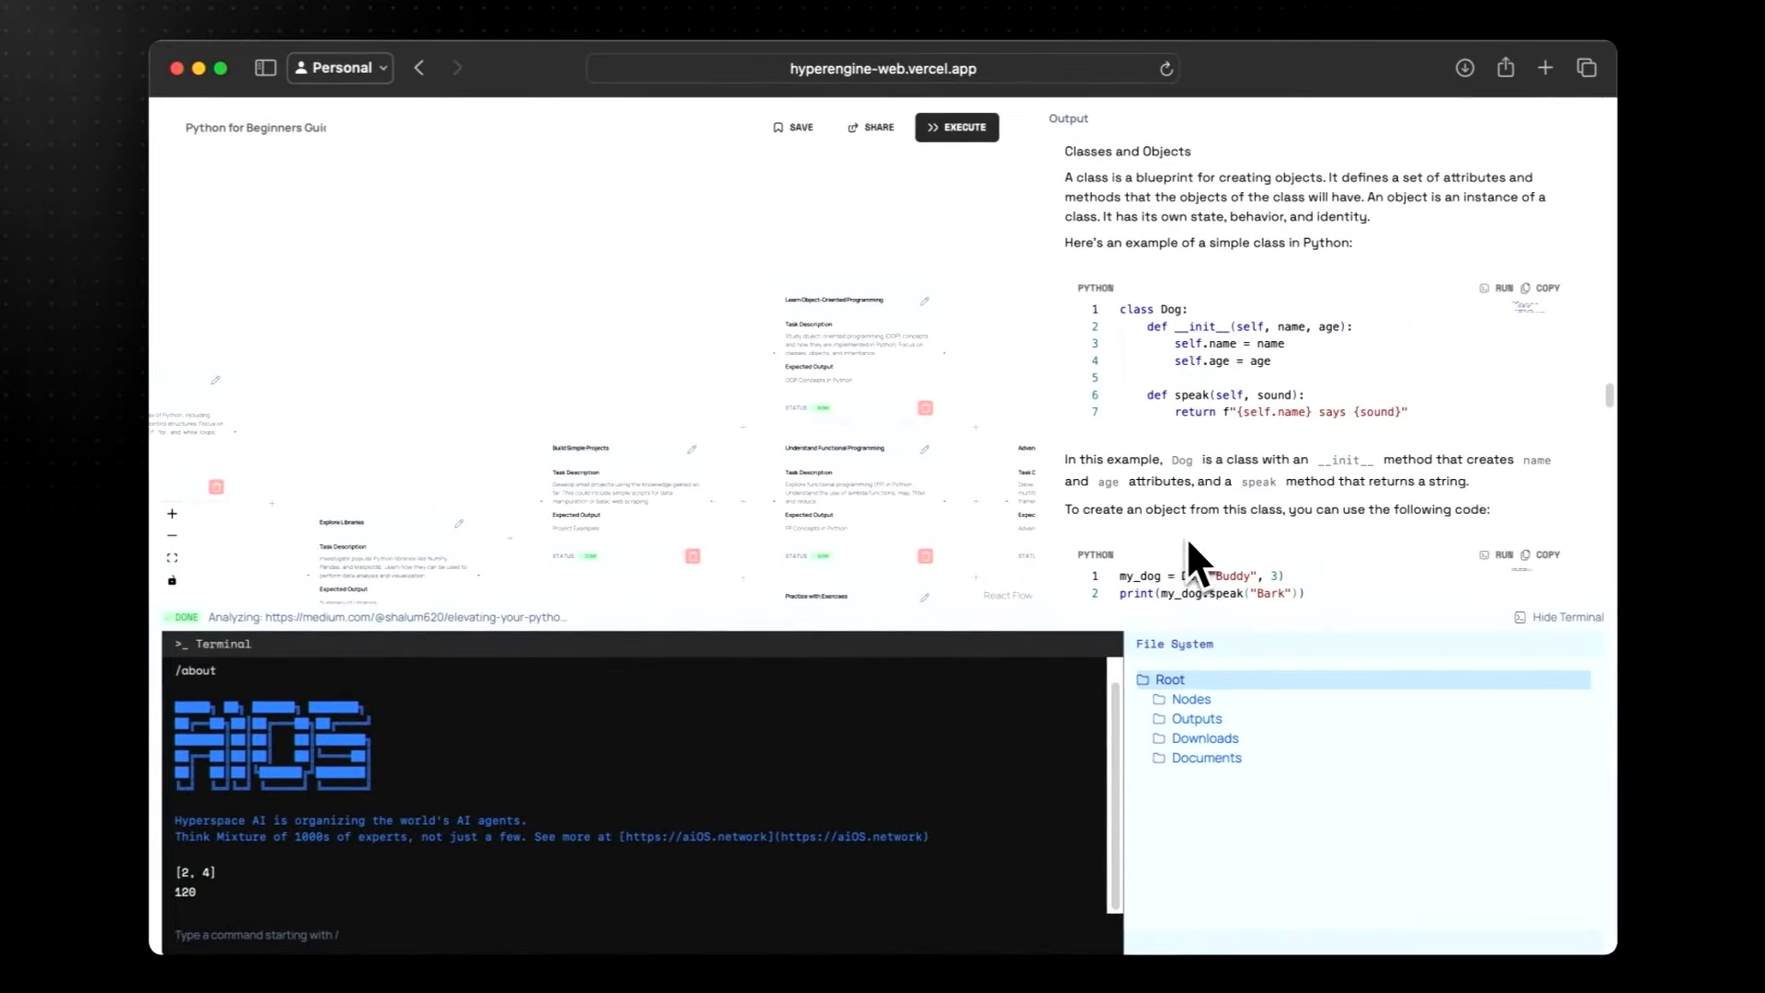
scroll(1174, 506, down, 10)
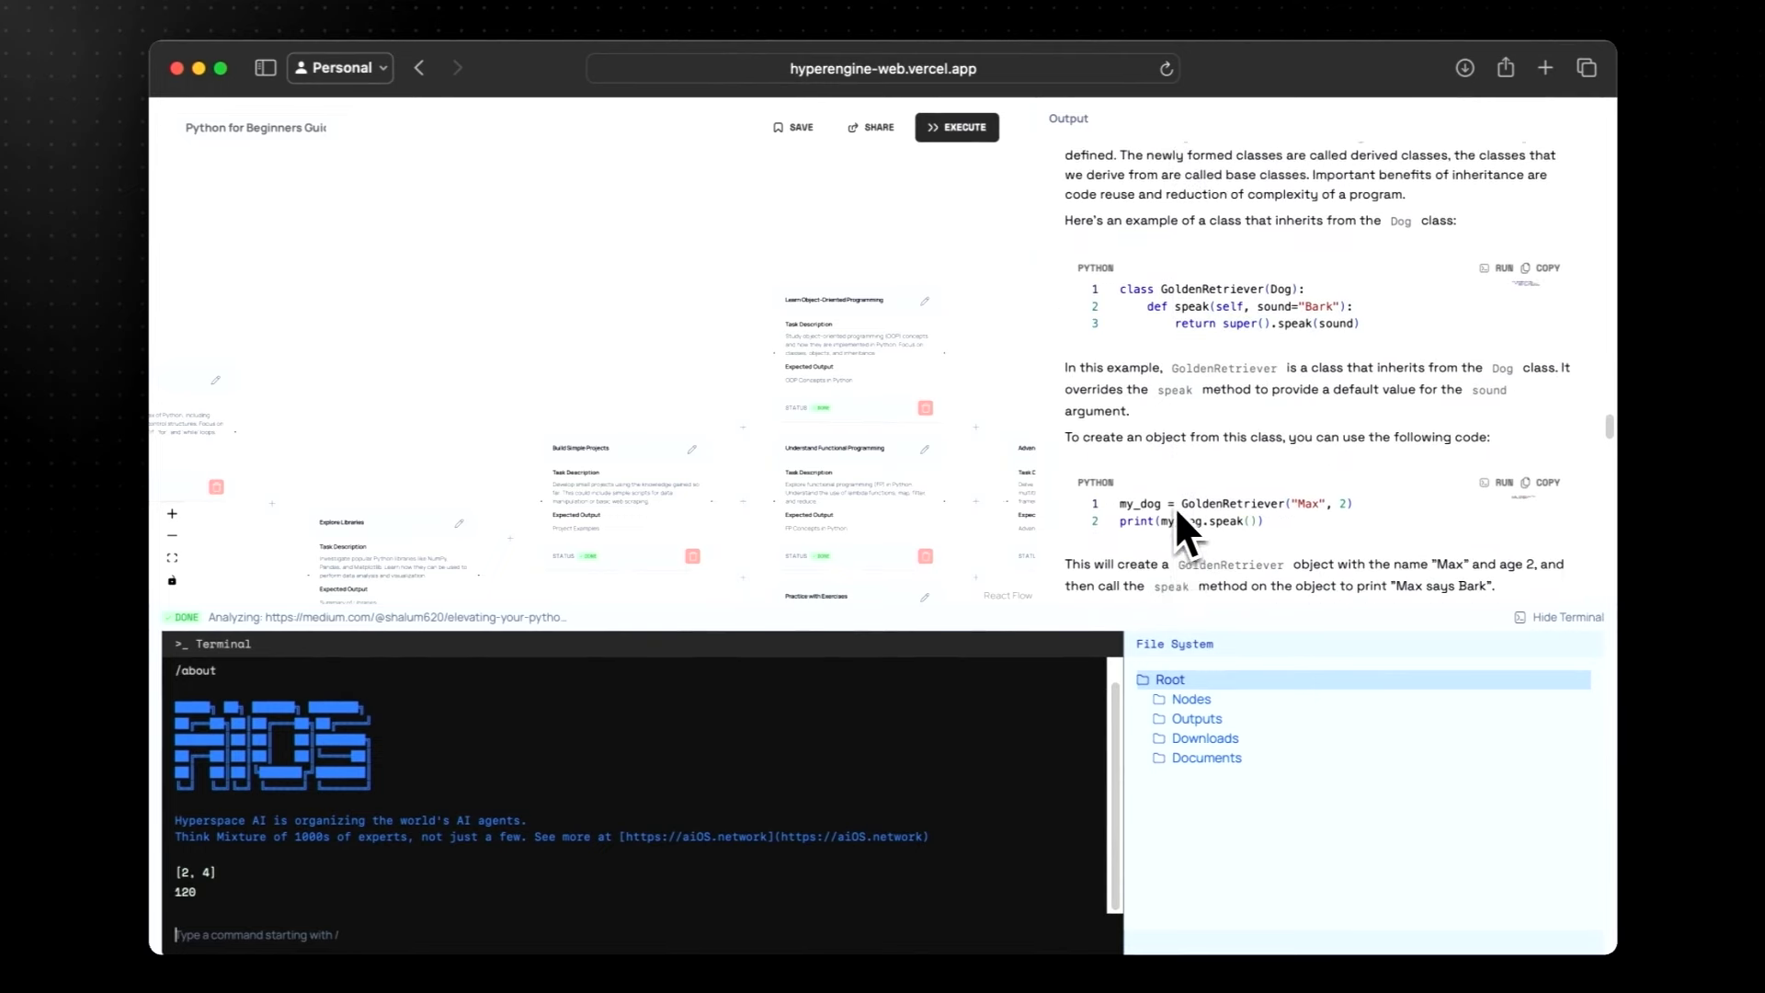
scroll(1120, 517, down, 15)
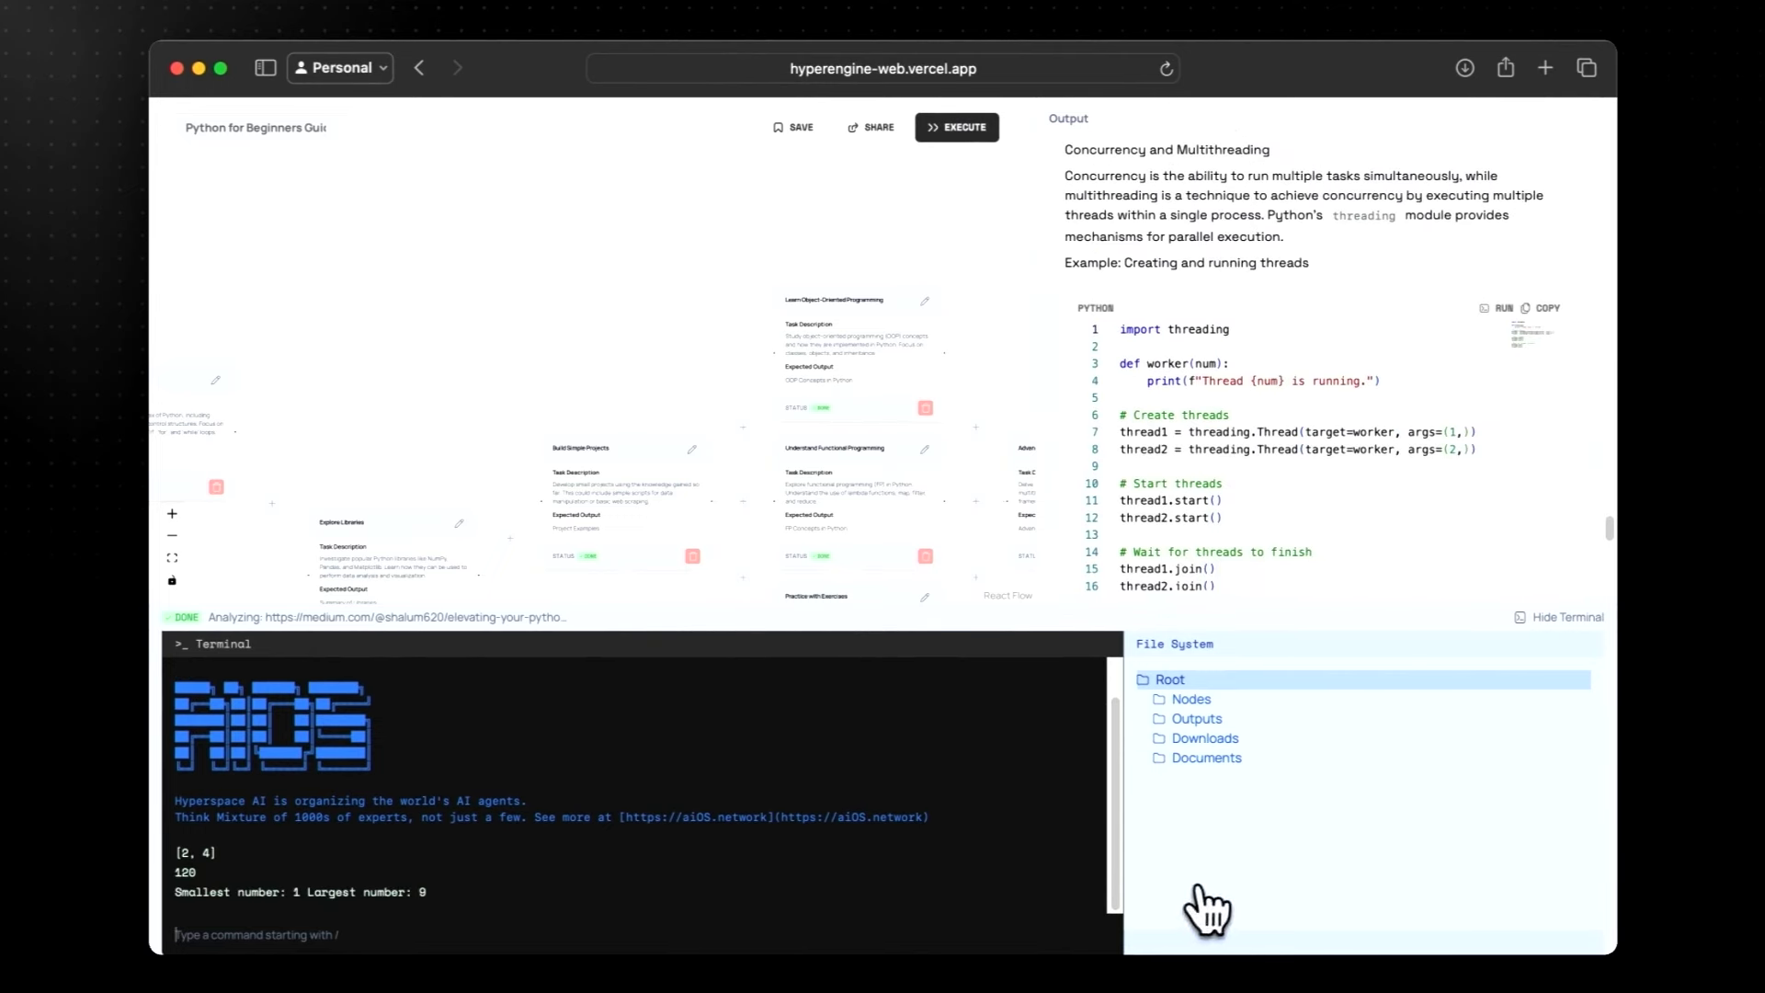
Step: Clear the agent terminal with /clear from the Nodes folder
click(1190, 703)
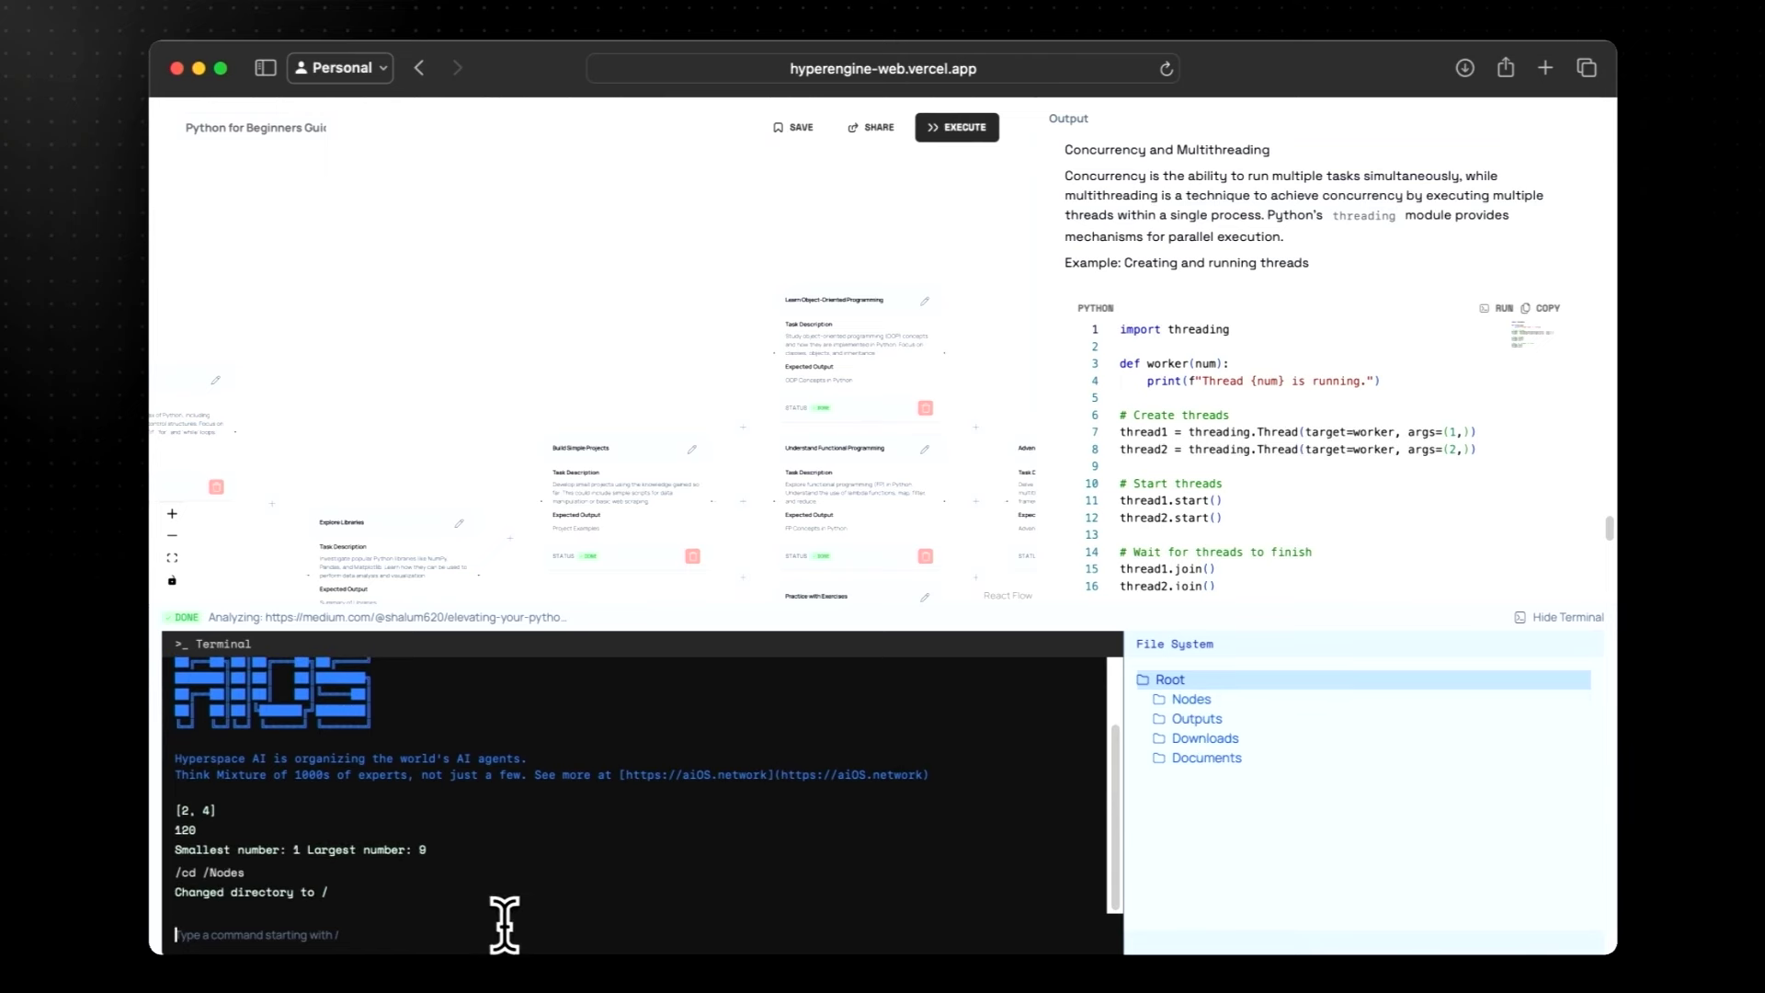
text(/clear)
key(Return)
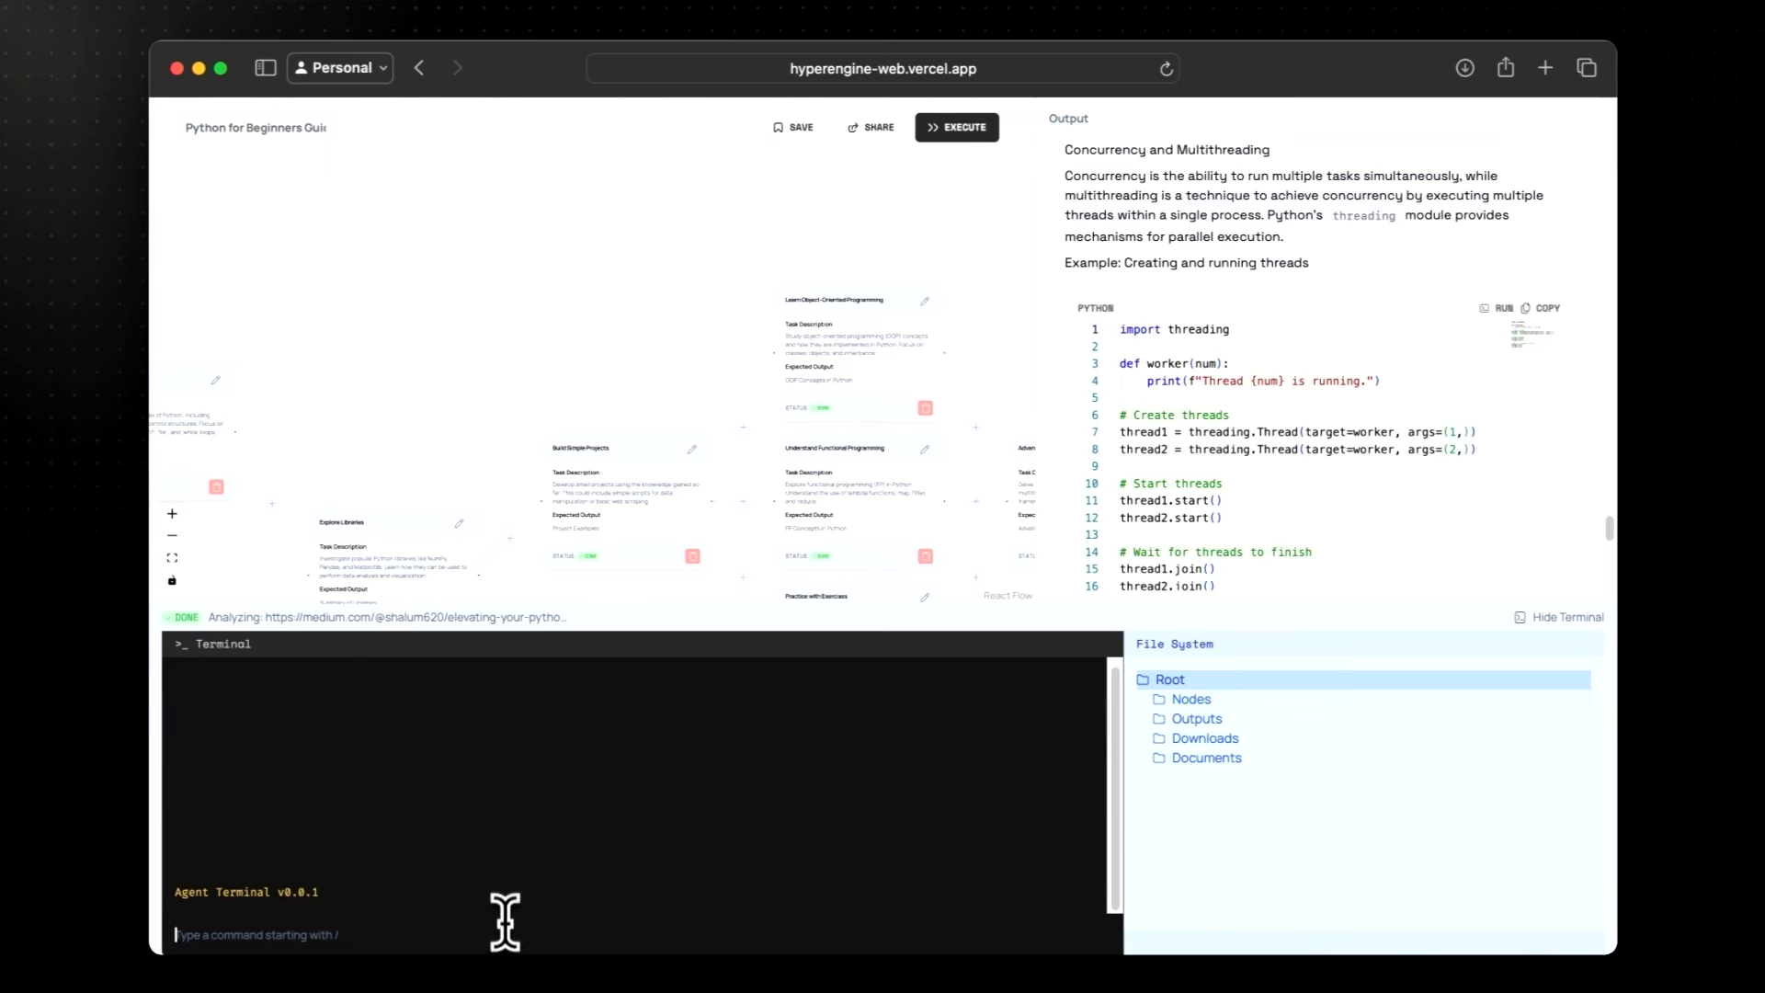